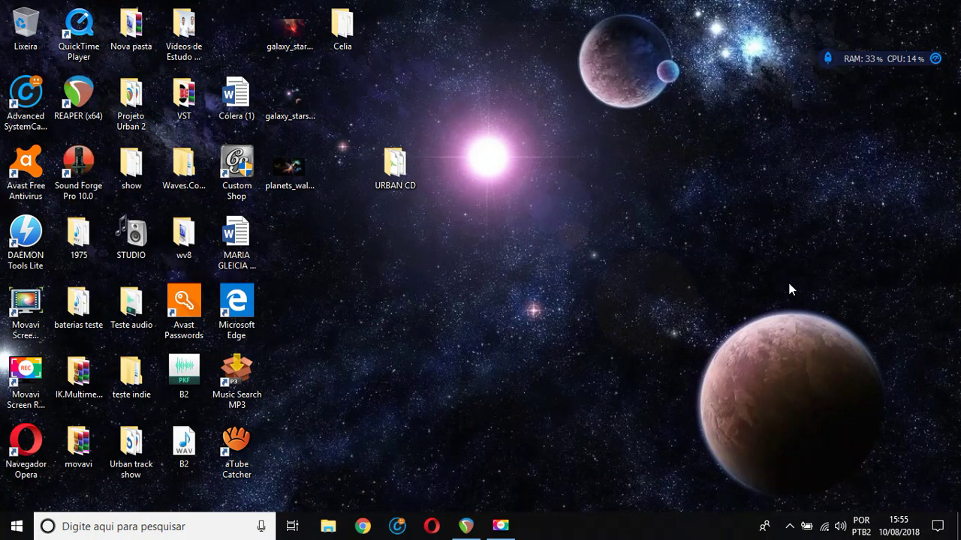
Switch to REAPER and play the selected section of the 04_Bass track without effects, stopping after a few seconds.
left_click(466, 525)
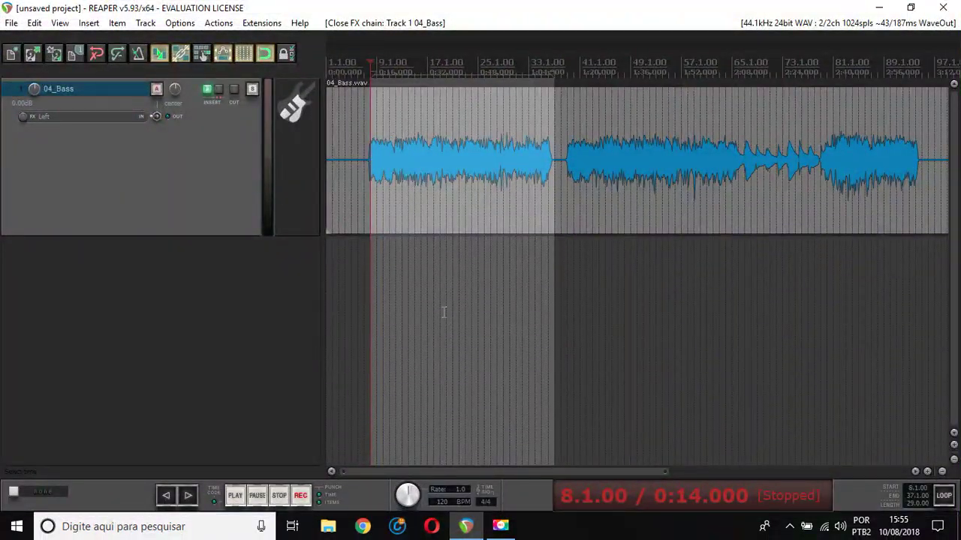
key("space")
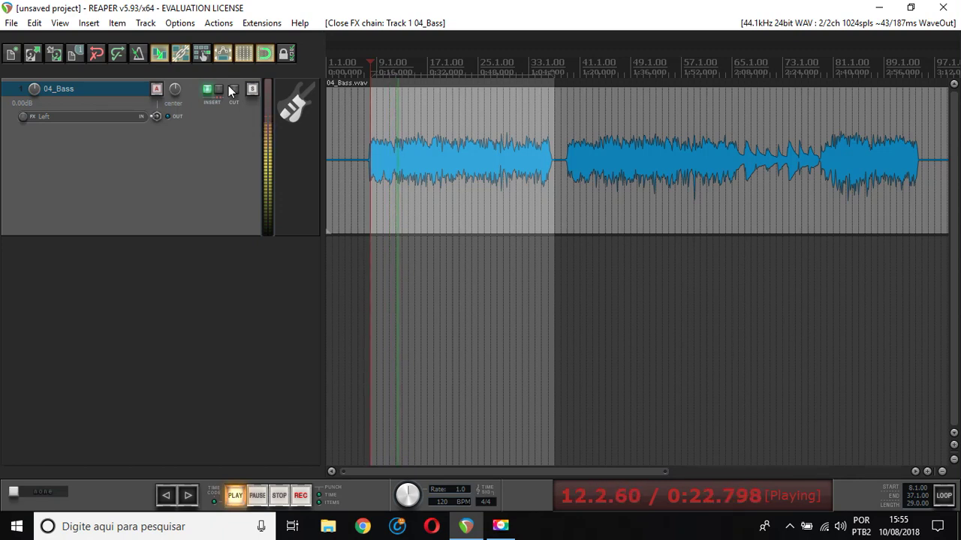
key("space")
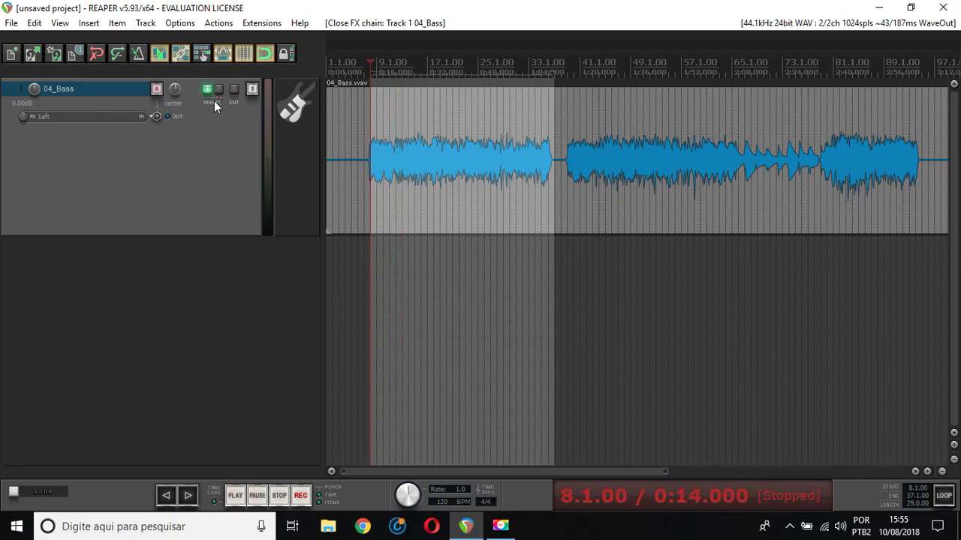
Open the 04_Bass track's FX chain and load the Full reset preset in the API-560 Mono equalizer.
left_click(209, 90)
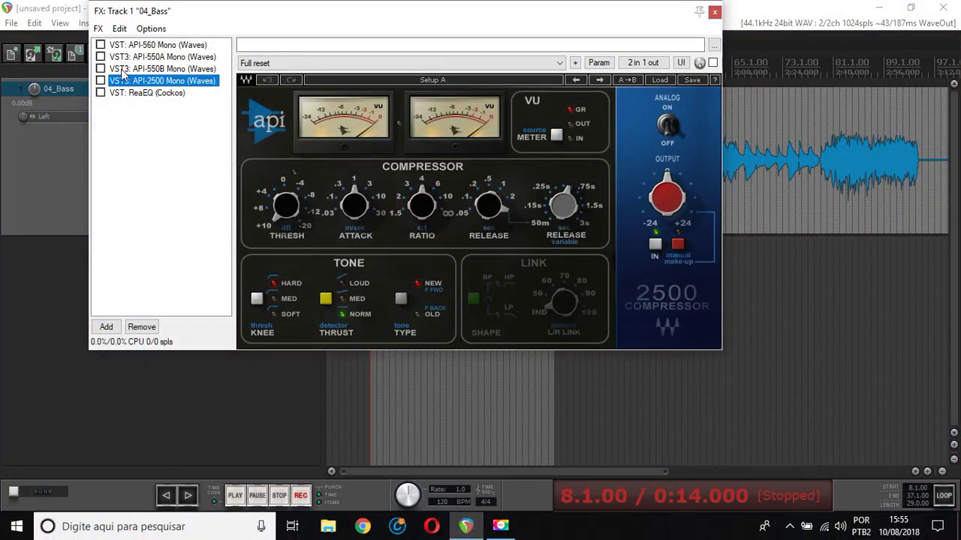
left_click(125, 46)
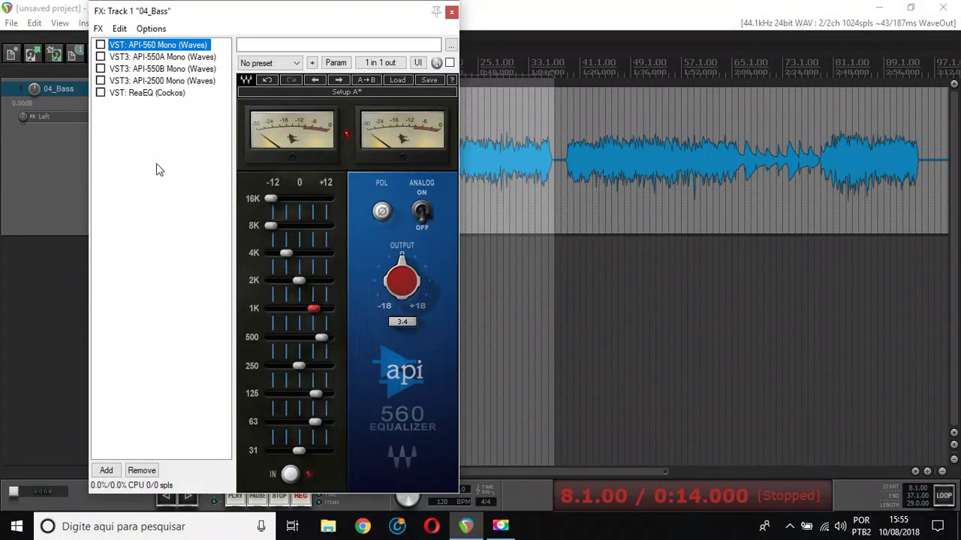
left_click(135, 93)
left_click(150, 46)
left_click(408, 81)
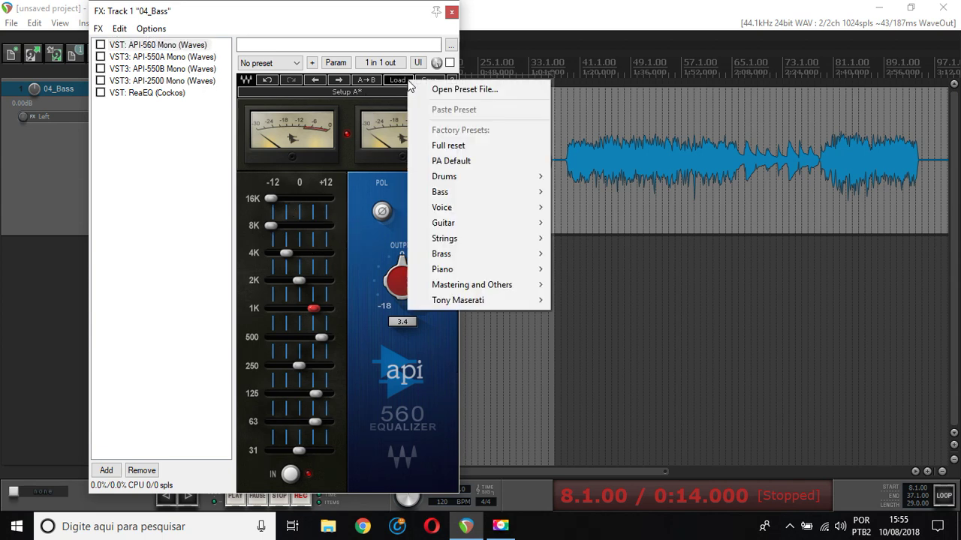
left_click(455, 146)
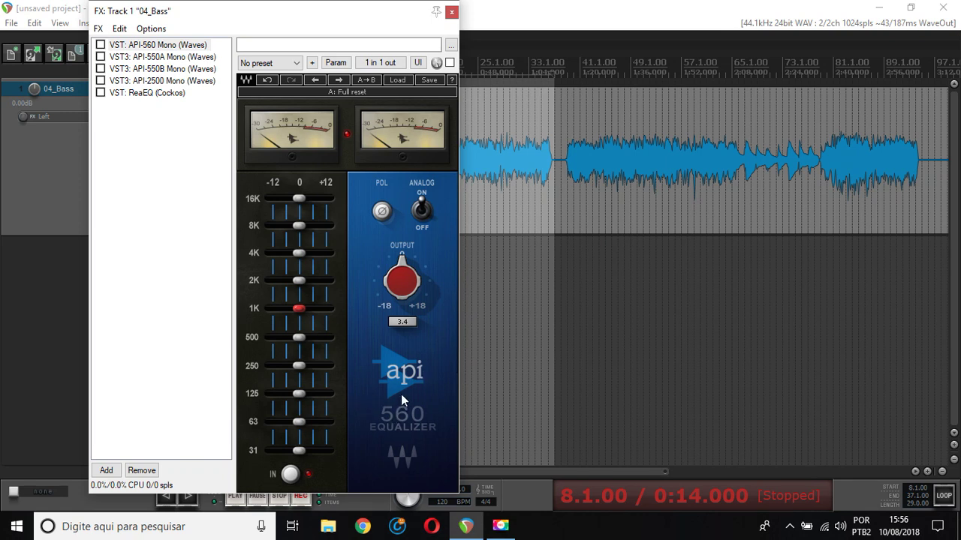
Enable the API-560 in the 04_Bass FX chain and switch its Analog setting off.
left_click(429, 212)
left_click(421, 212)
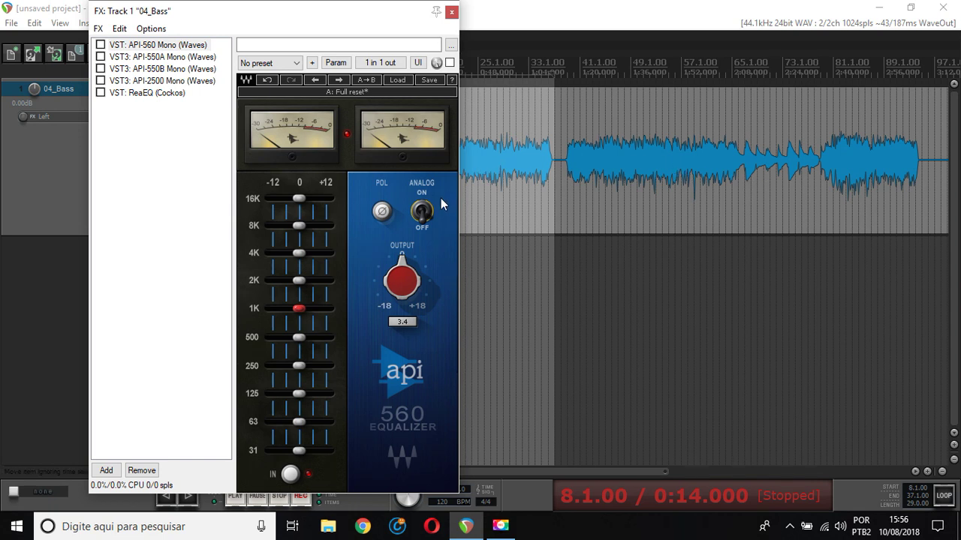
left_click(422, 212)
left_click(101, 45)
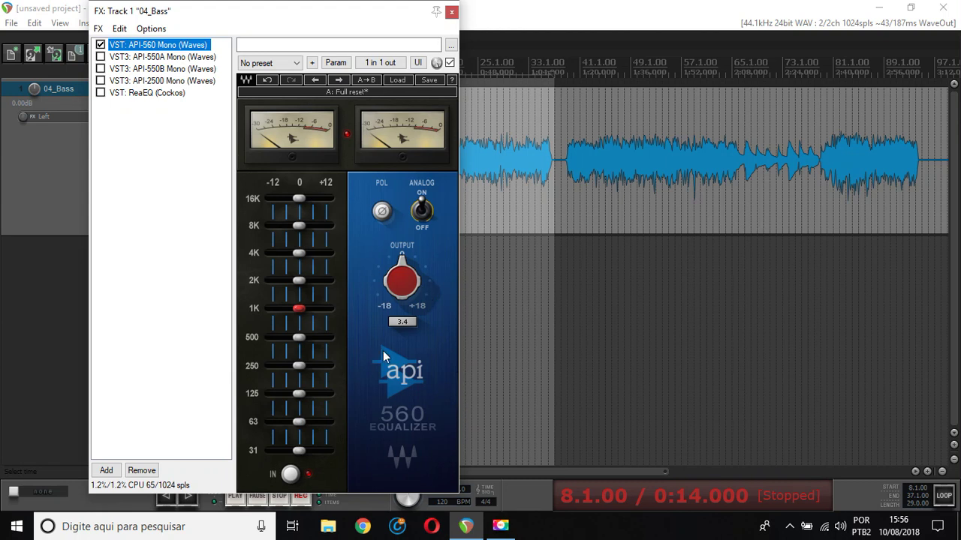
left_click(428, 202)
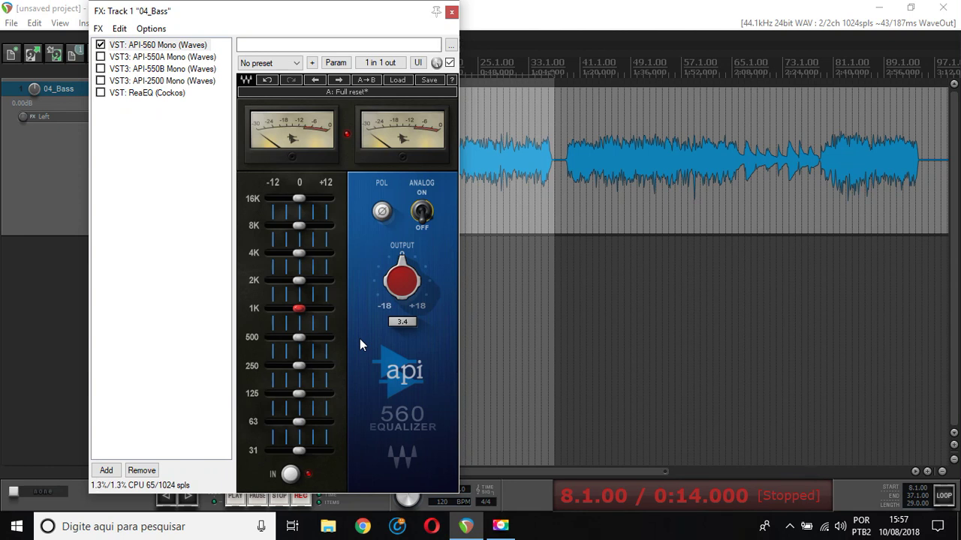
Play the selected bass section and boost the API-560's 500, 63 and 125 Hz bands, giving 125 Hz the smallest boost.
key("space")
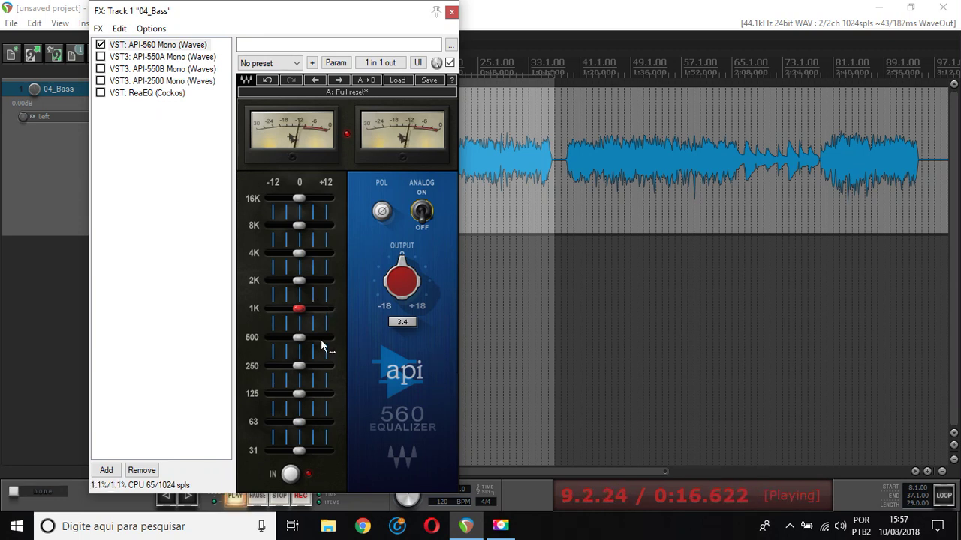
left_click_drag(304, 339, 335, 324)
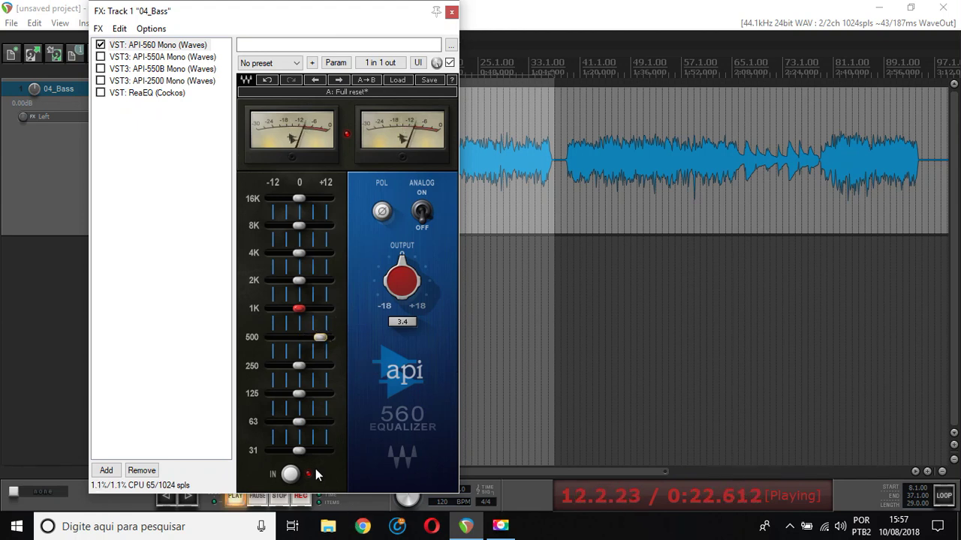
left_click_drag(298, 422, 321, 426)
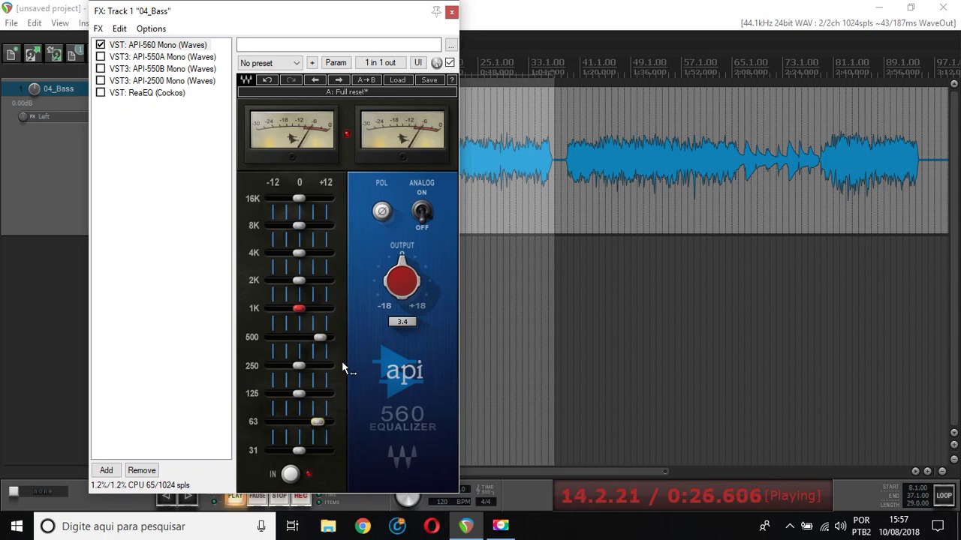
left_click_drag(305, 392, 332, 390)
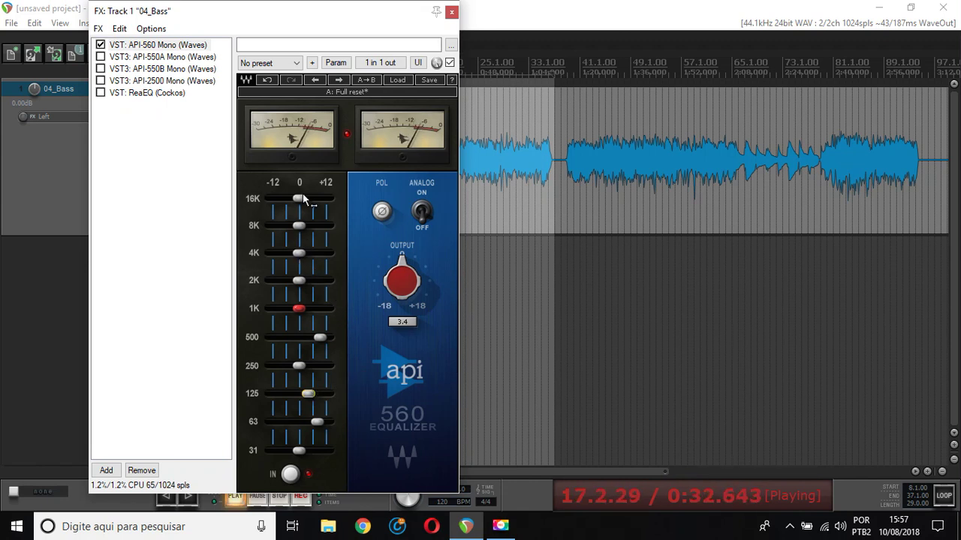
Cut the API-560's 16K and 8K bands to -12 and its 4K band to -4.3.
left_click_drag(301, 197, 271, 198)
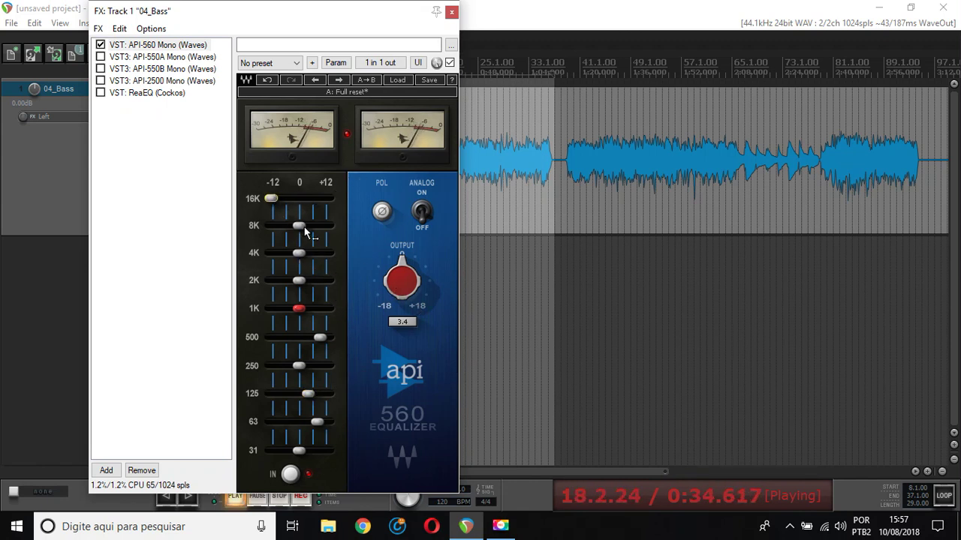
left_click_drag(301, 226, 335, 243)
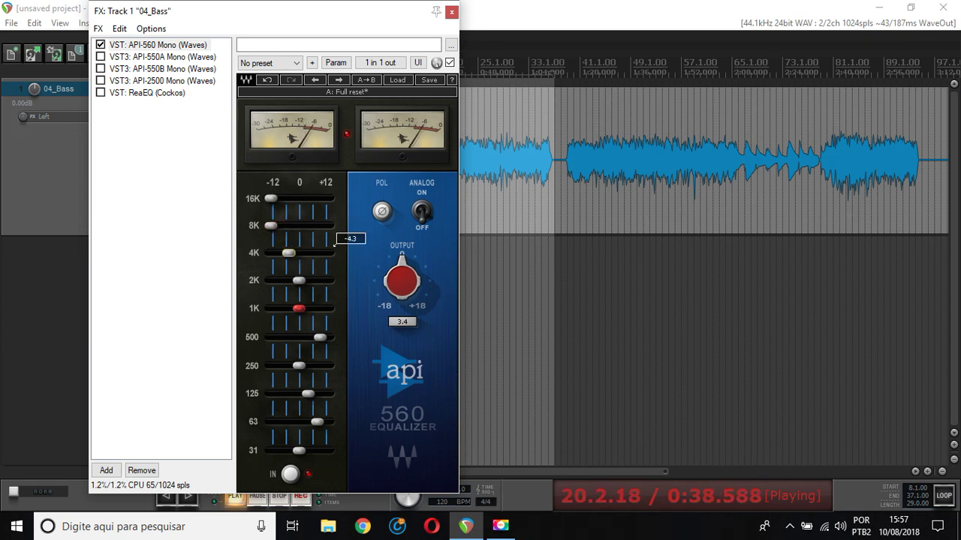
Boost the API-560's 1K band to slightly above 3.4, raise 125 Hz a little more, and stop playback.
left_click_drag(301, 308, 335, 298)
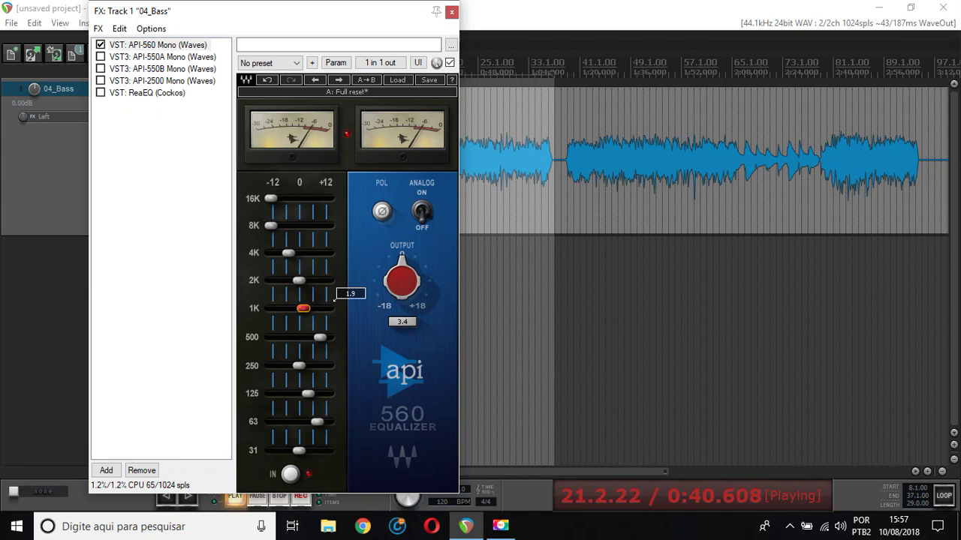
scroll(335, 298, "up", 5)
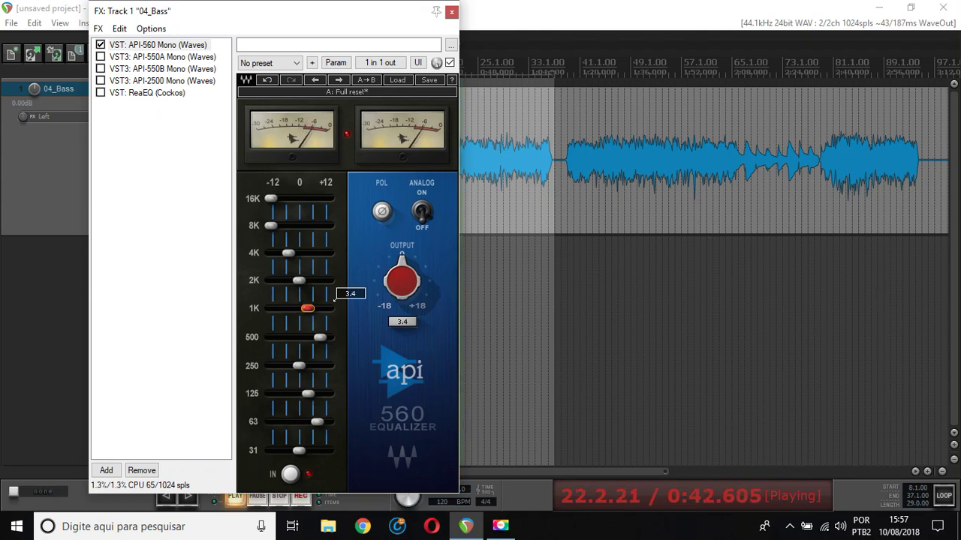
scroll(335, 298, "up", 3)
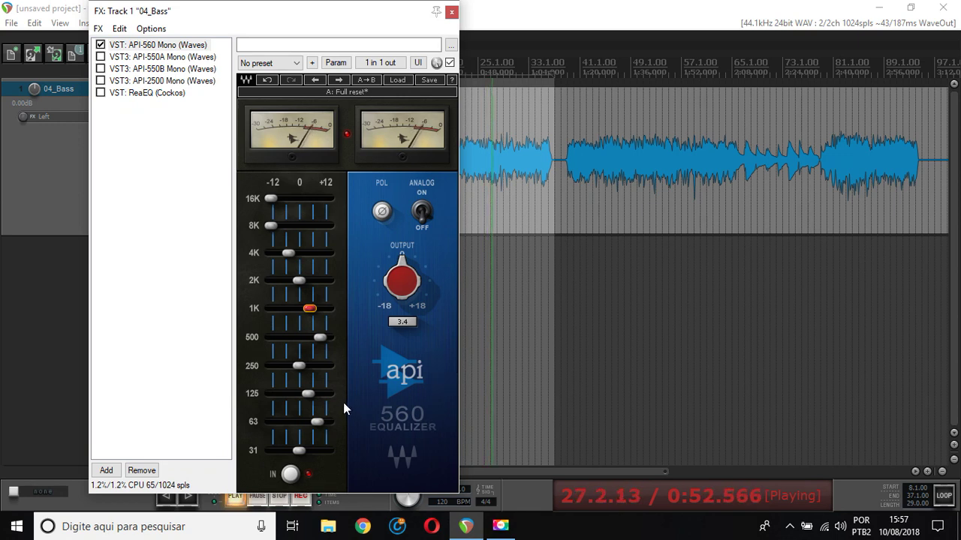
left_click_drag(308, 393, 311, 394)
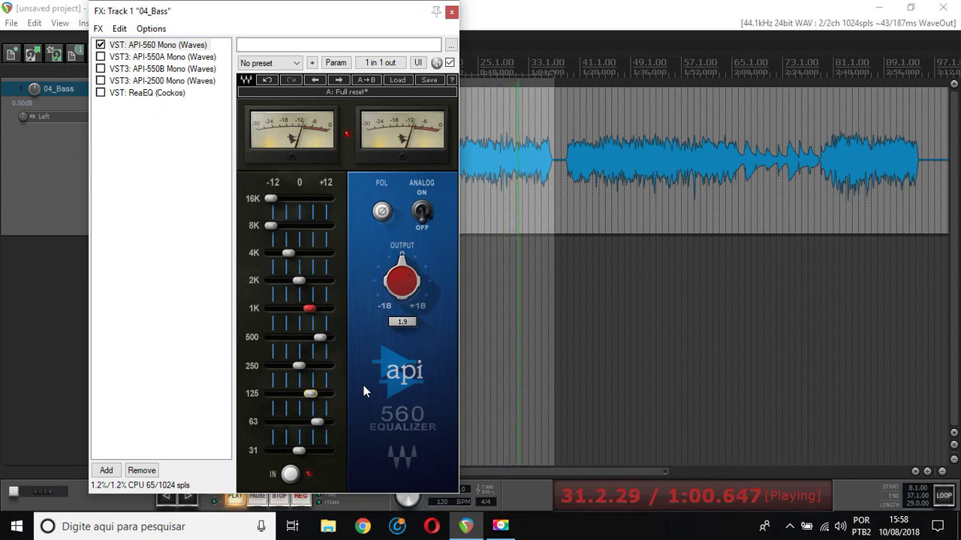
key("space")
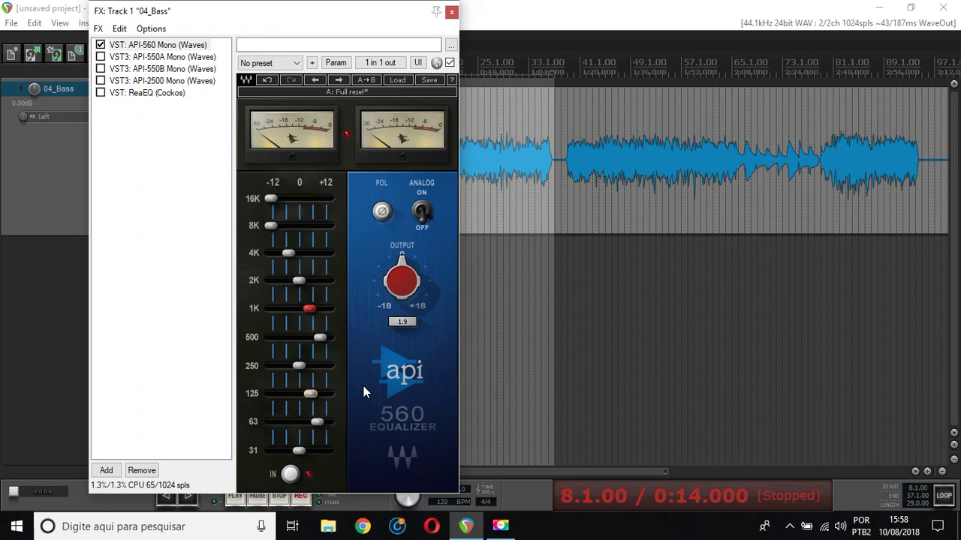
Play the bass section while alternately bypassing and enabling the API-560 to compare the sound, leave it enabled and stop playback.
left_click(70, 389)
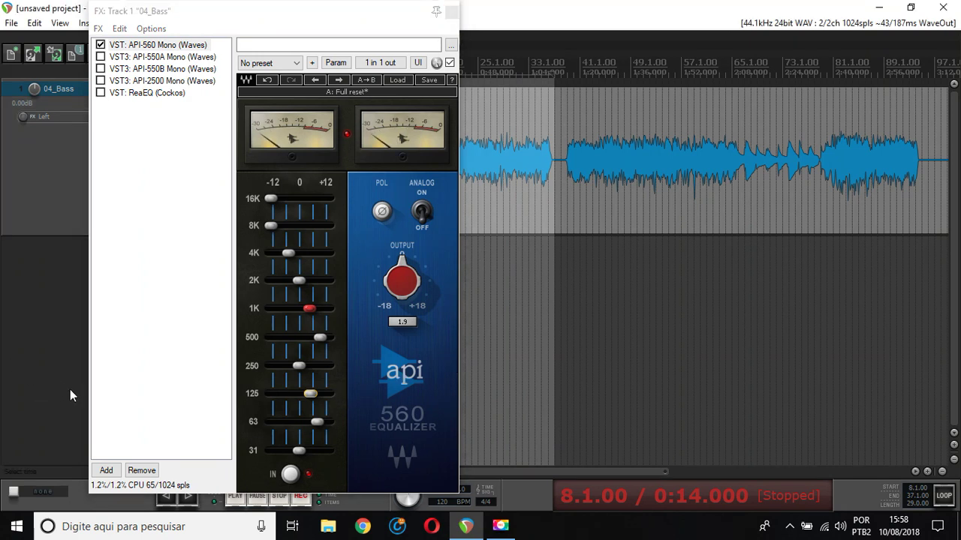
key("space")
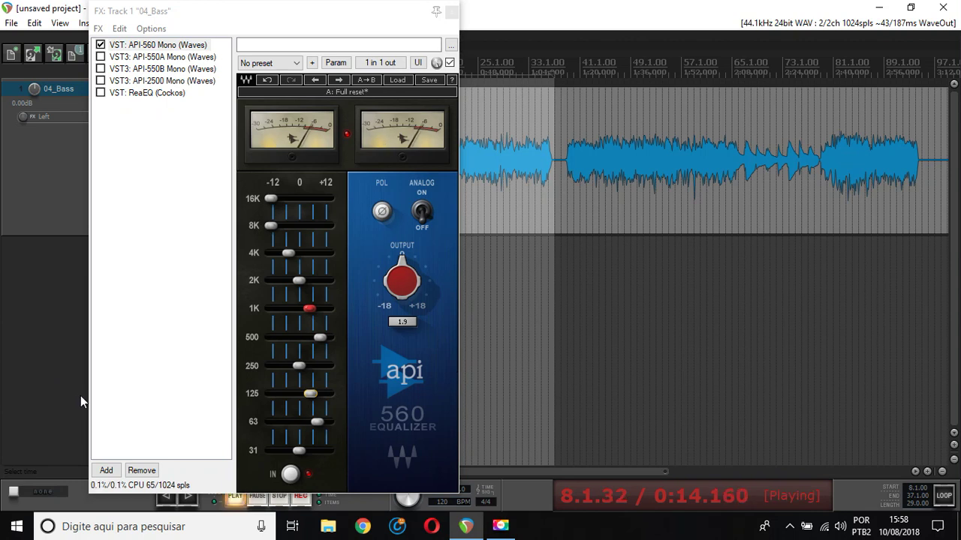
left_click(101, 46)
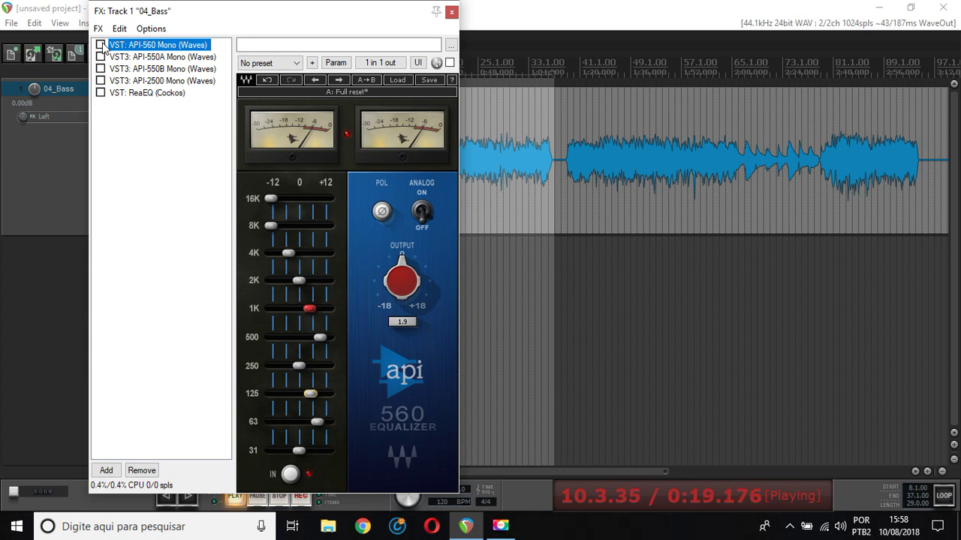
left_click(100, 45)
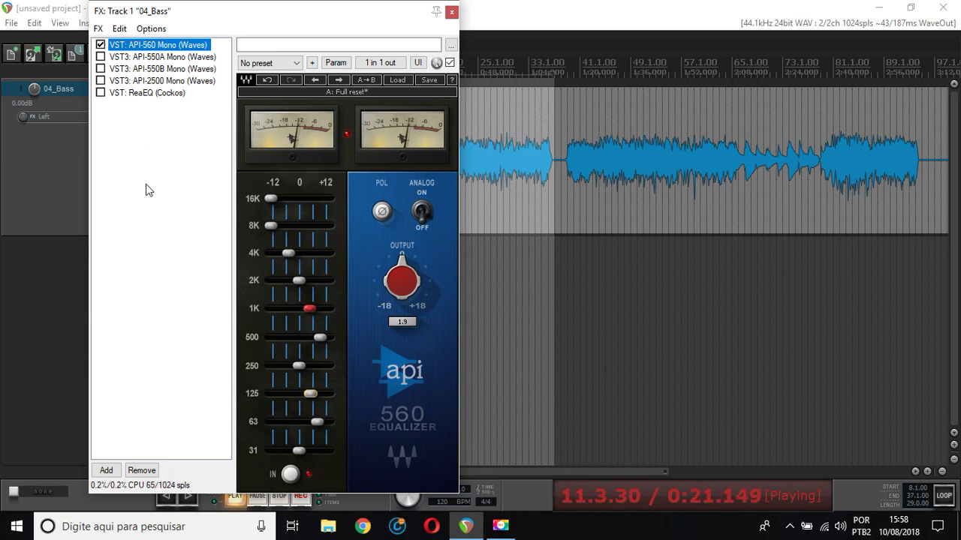
left_click(100, 45)
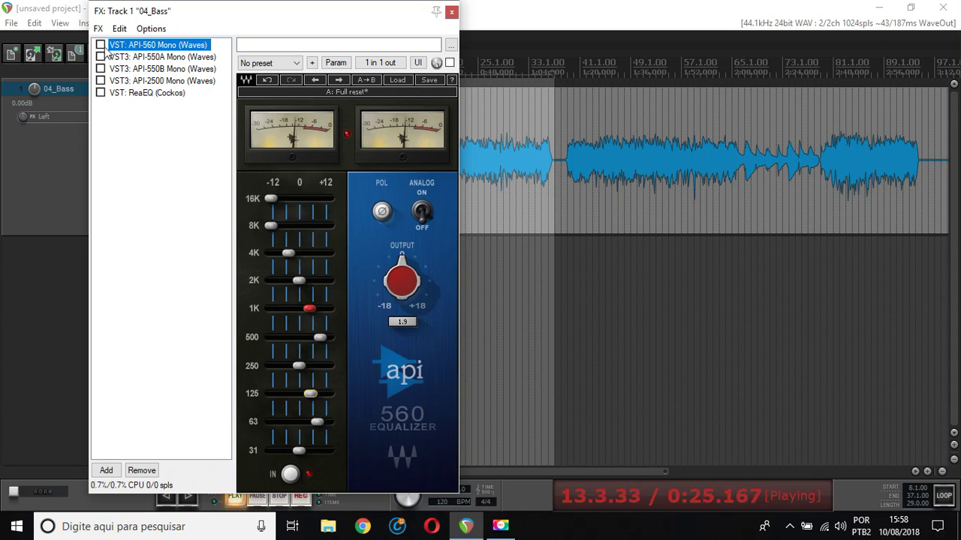
left_click(101, 45)
left_click(101, 45)
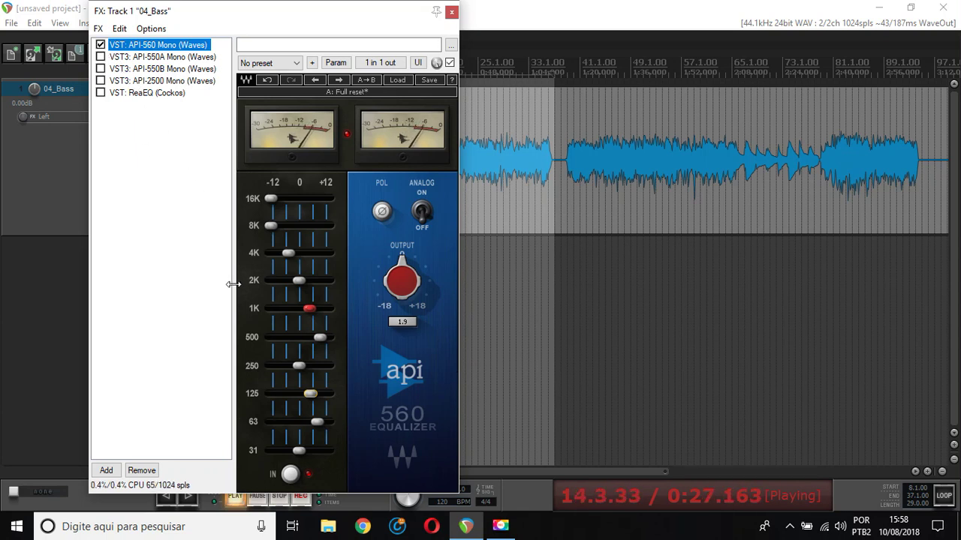
key("space")
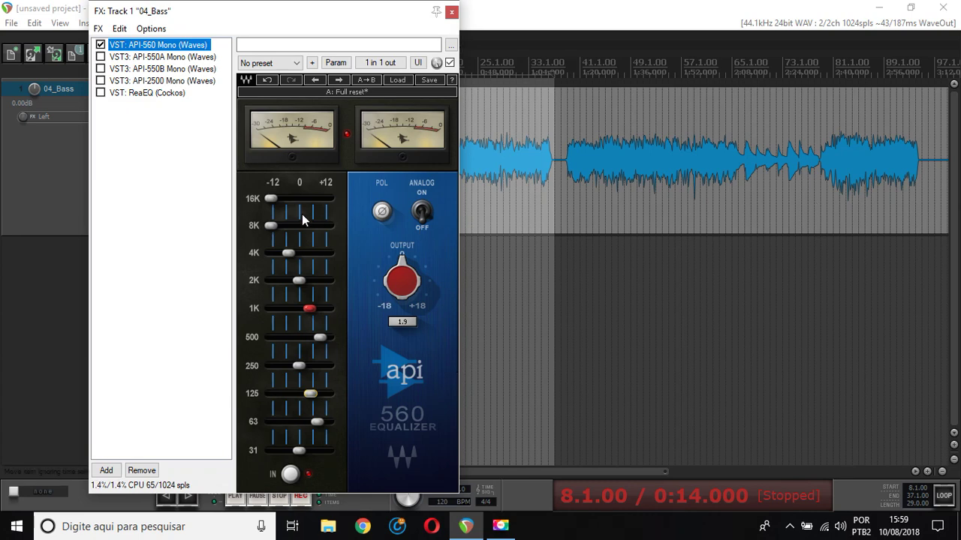
Enable ReaEQ in the 04_Bass FX chain and compare its interface with the API-560's.
left_click(159, 94)
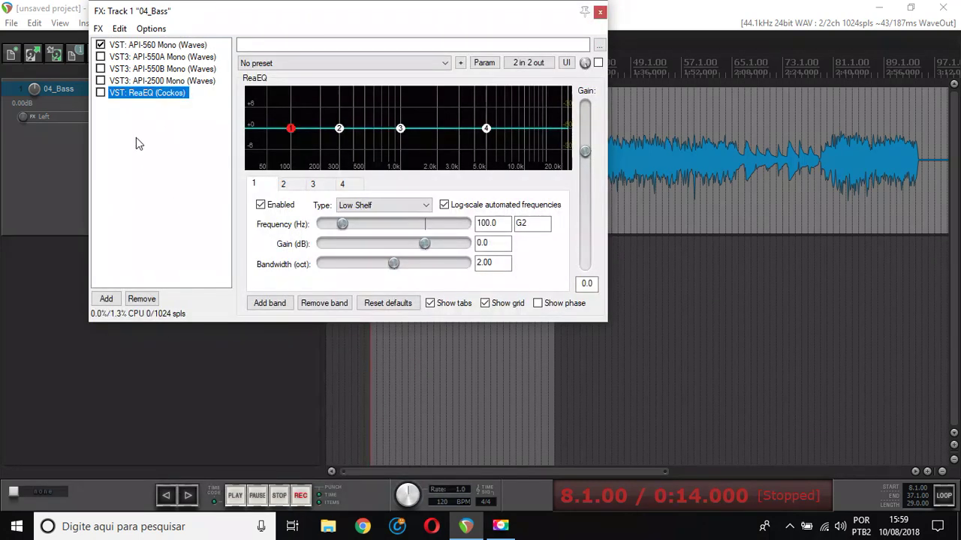
left_click(102, 93)
left_click(133, 47)
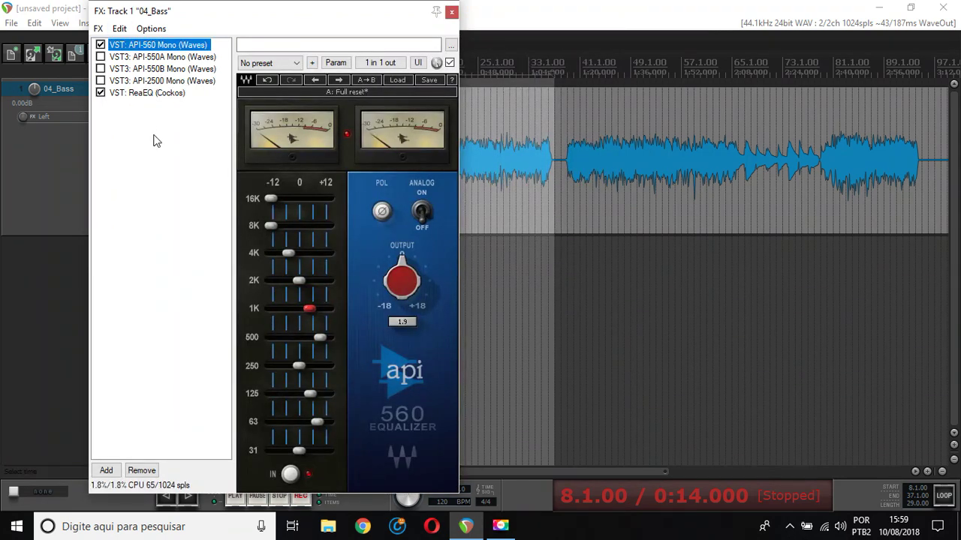
left_click(138, 94)
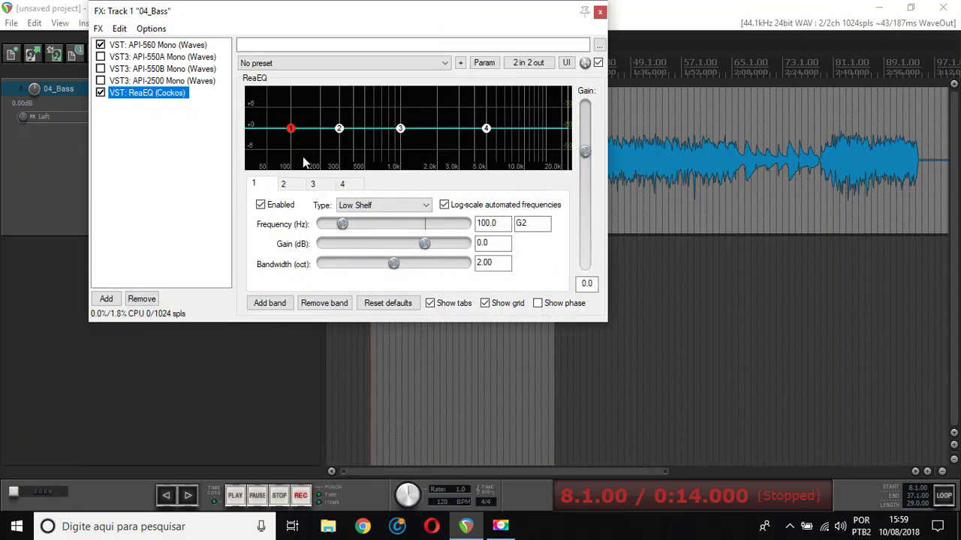
left_click(139, 46)
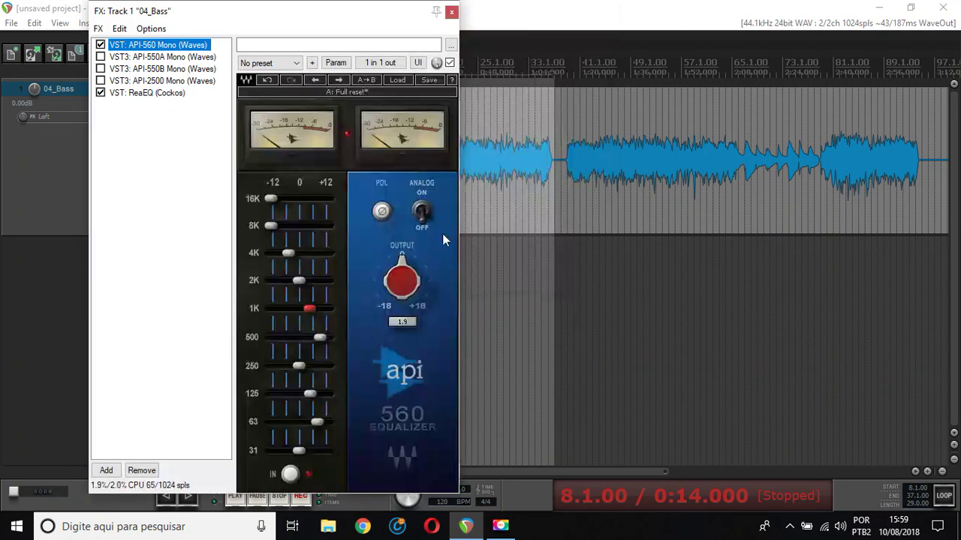
Switch the API-560's Analog setting on and display the ReaEQ settings again.
left_click(422, 209)
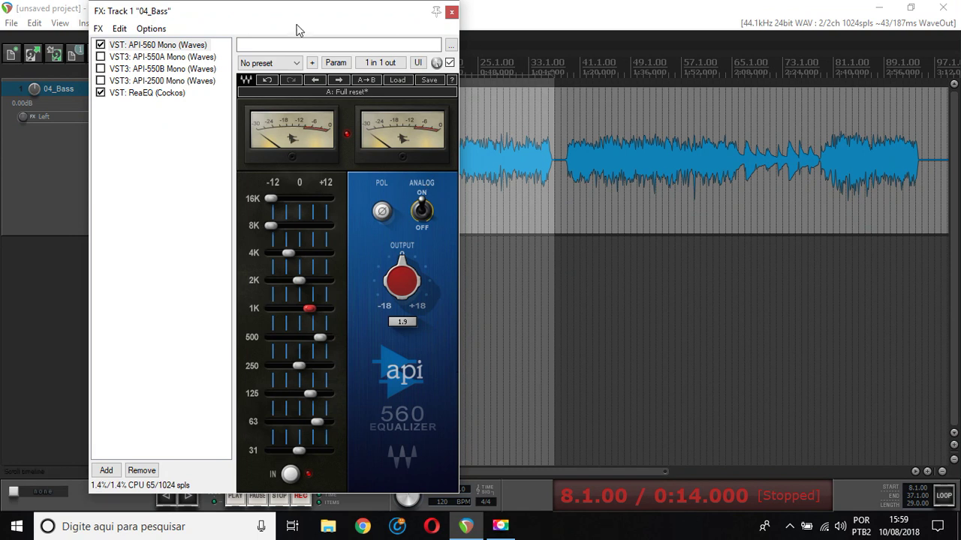
mouse_move(384, 307)
left_click(174, 98)
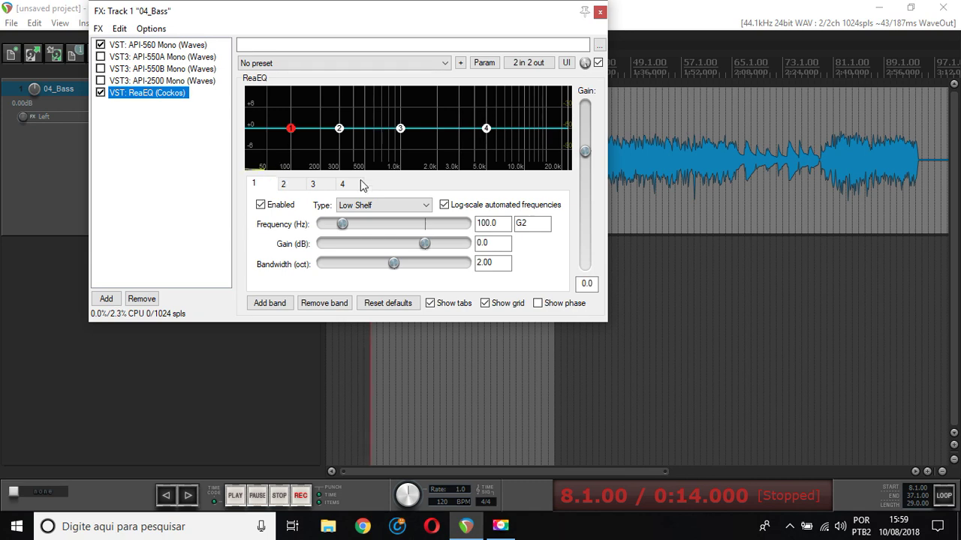
left_click(503, 525)
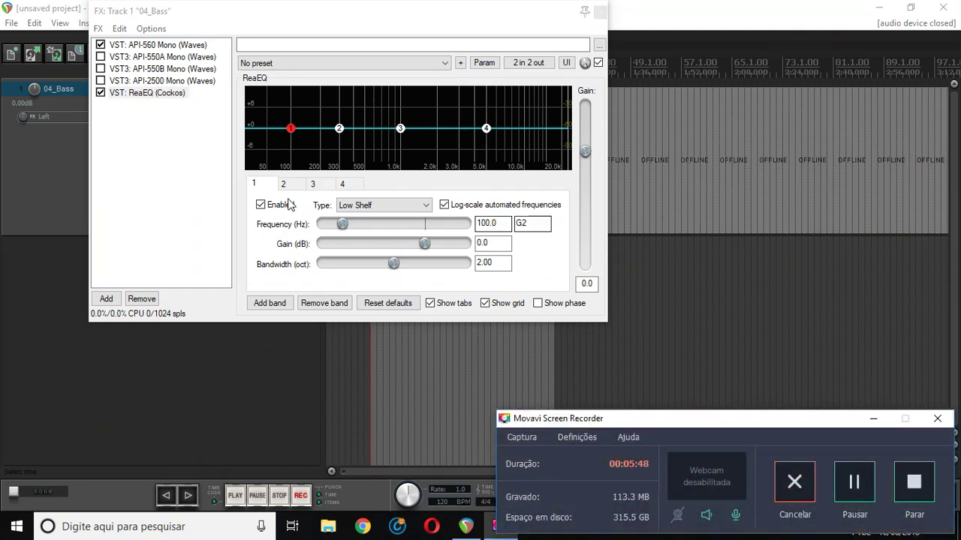
Compare the API-560 with ReaEQ, moving ReaEQ above the API-2500 and back to the end of the FX chain, and toggling the API-560's Analog switch.
left_click(150, 45)
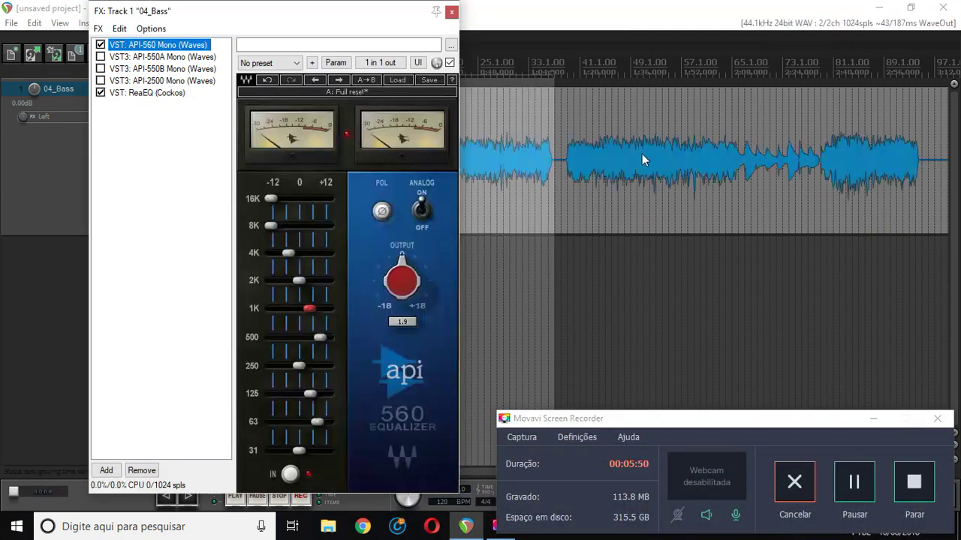
left_click_drag(150, 93, 150, 78)
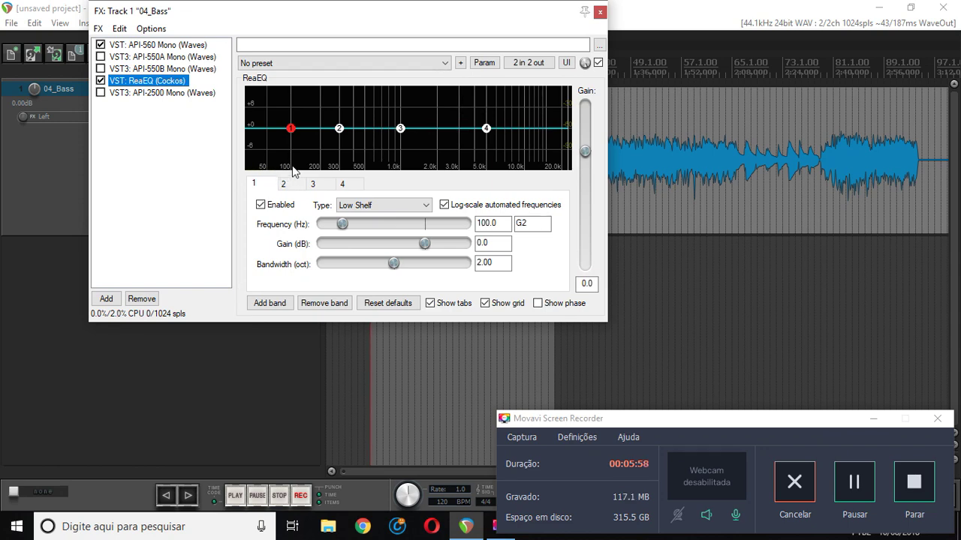
left_click(158, 45)
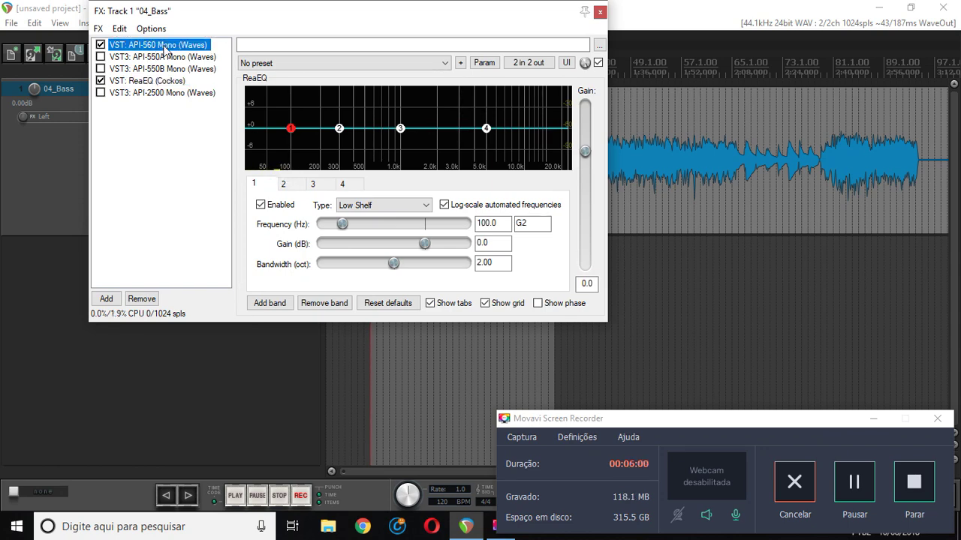
left_click(421, 216)
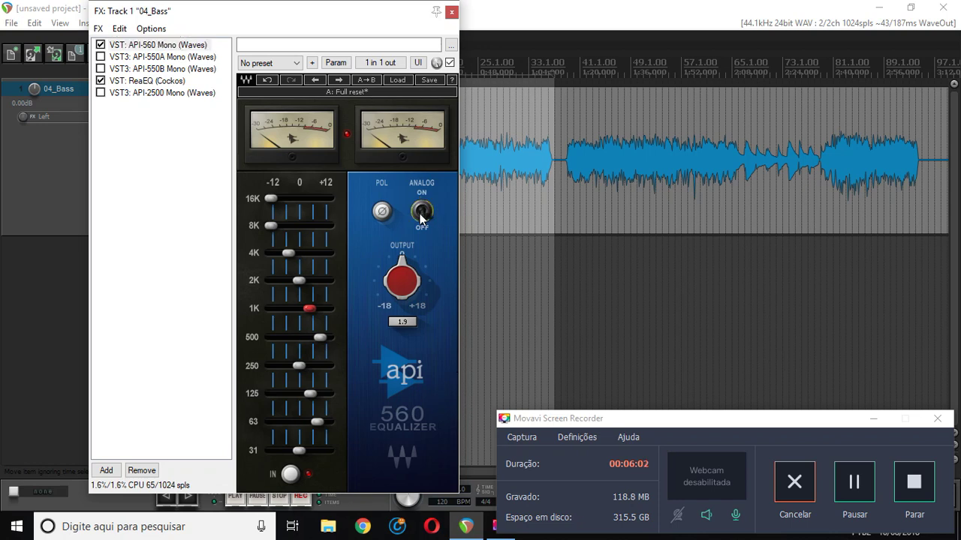
left_click(150, 81)
mouse_move(155, 103)
left_mouse_down()
mouse_move(157, 88)
mouse_move(150, 92)
left_mouse_up()
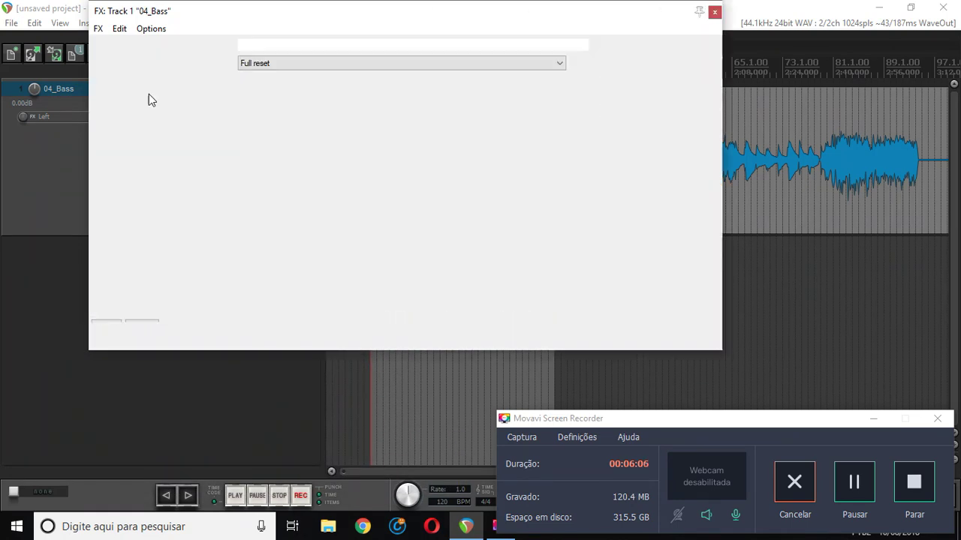
left_click(150, 93)
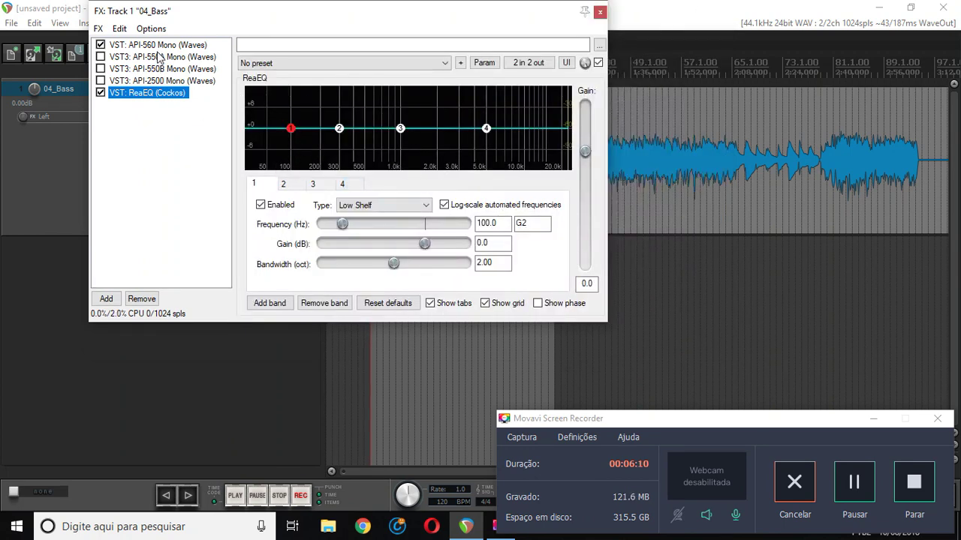
left_click(198, 46)
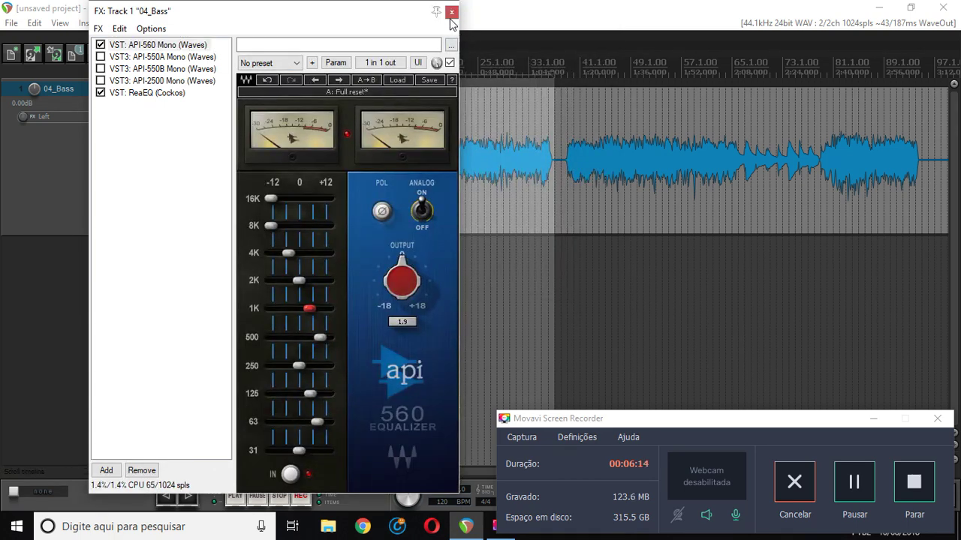
Close the FX chain window, play the bass section with the recorder window minimized, and stop playback.
left_click(451, 12)
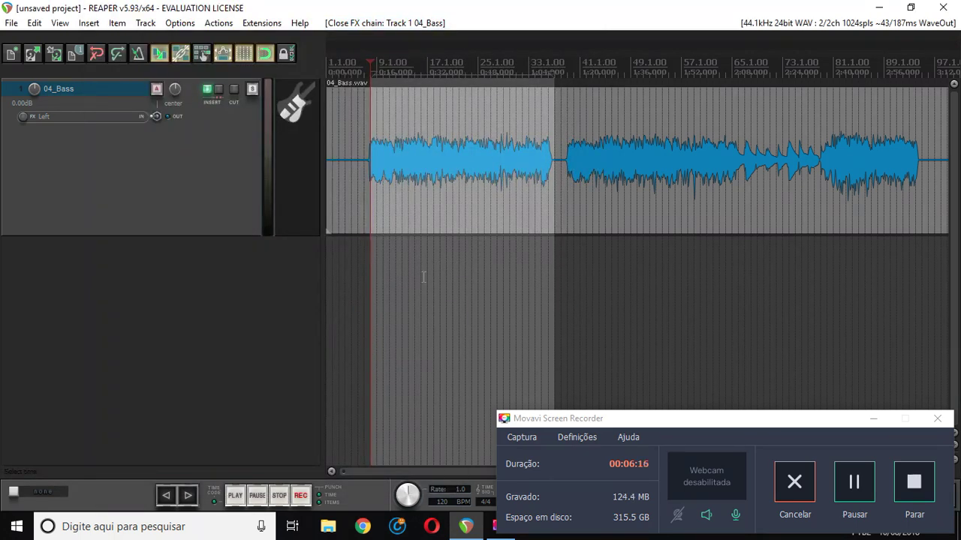
key("space")
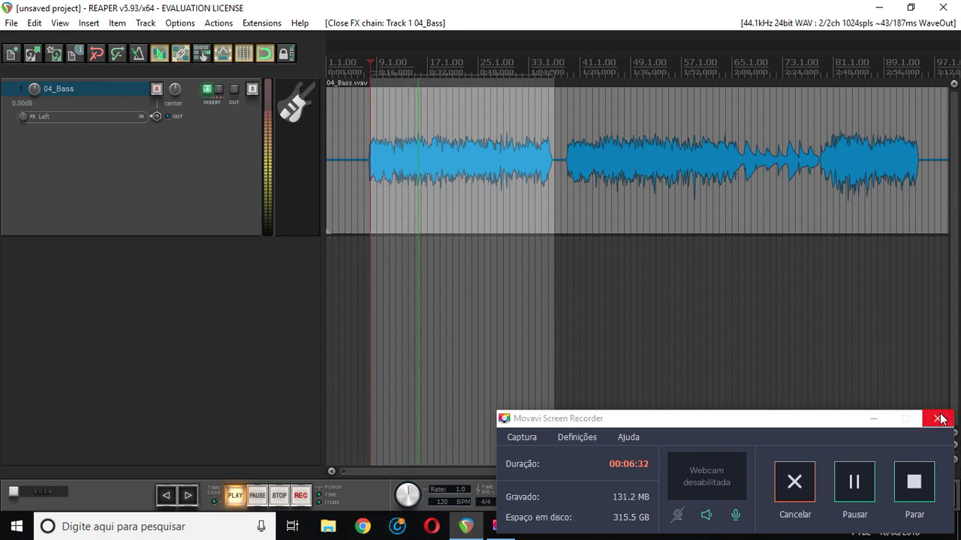
left_click(875, 420)
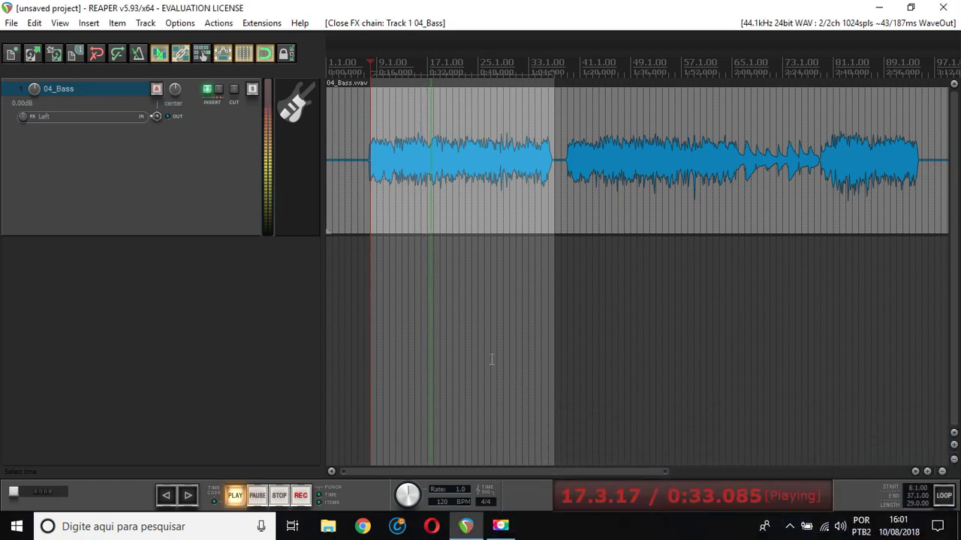
key("space")
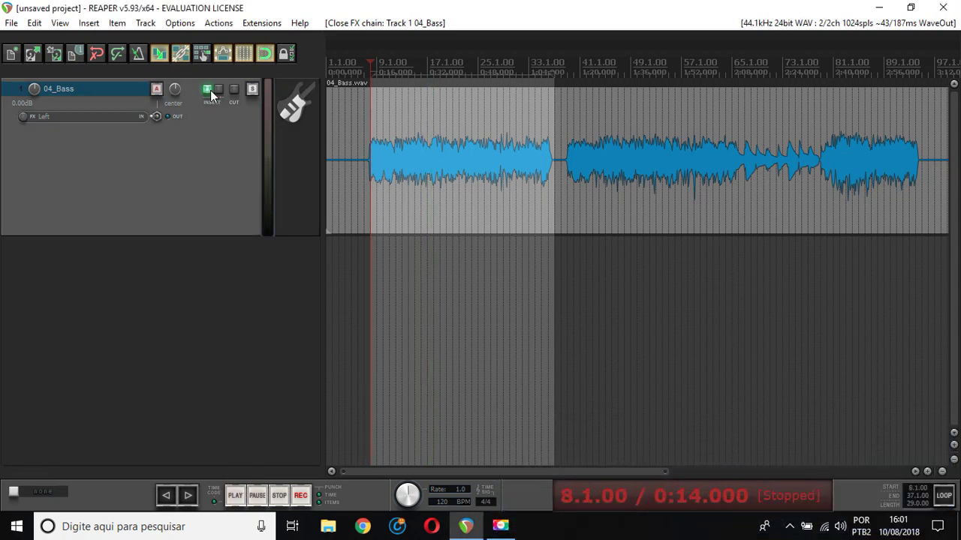
Reopen the 04_Bass FX chain, bypass the API-560, and display and enable the API-550A.
right_click(212, 96)
left_click(247, 114)
left_click(100, 45)
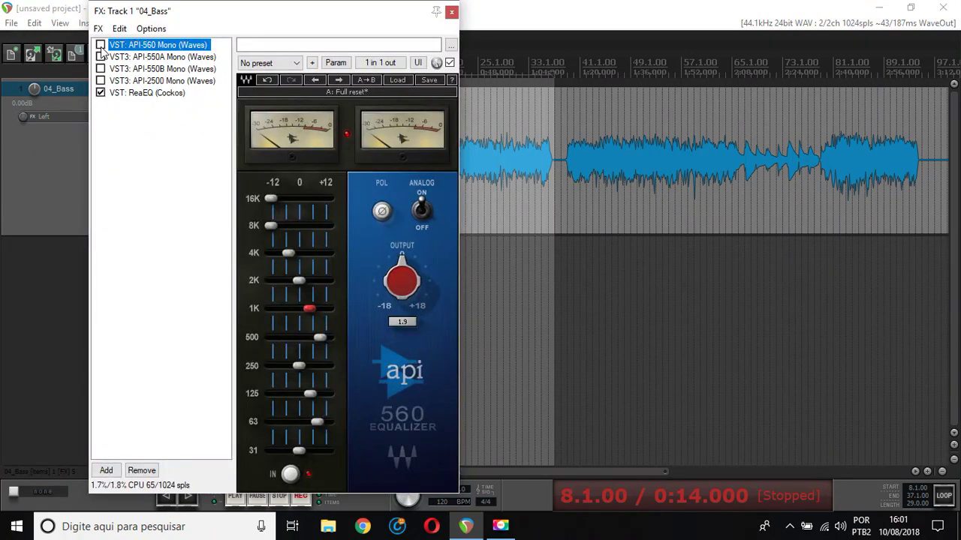
left_click(116, 57)
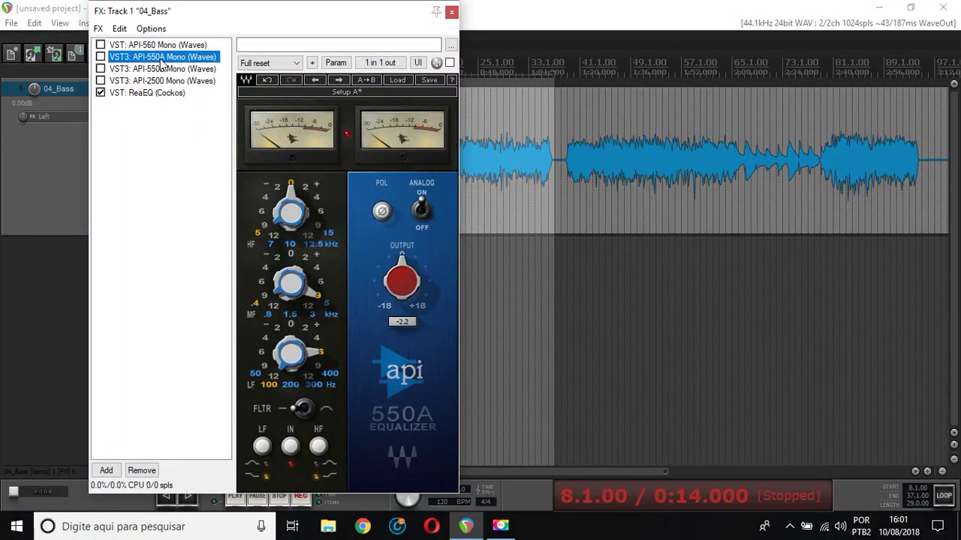
left_click(100, 57)
Load the API-550A's Full reset preset and, with the bass playing, boost its mid band to +6 at 0.4 kHz.
left_click(404, 80)
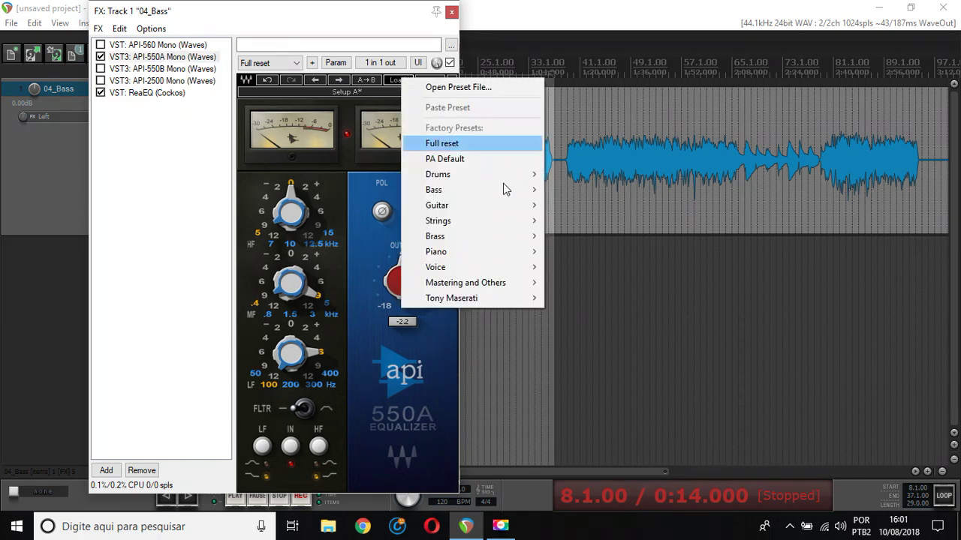
left_click(476, 144)
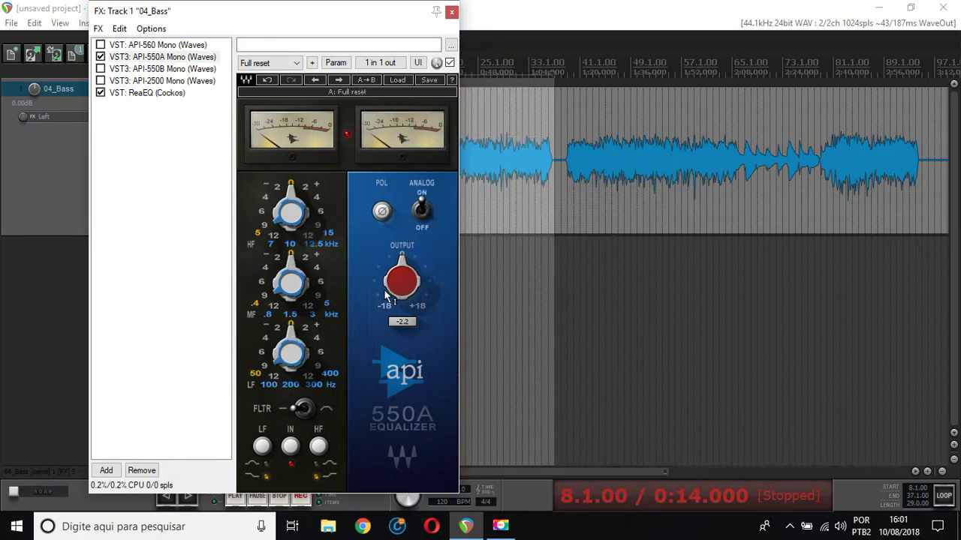
left_click(263, 316)
left_click_drag(292, 288, 317, 314)
key("space")
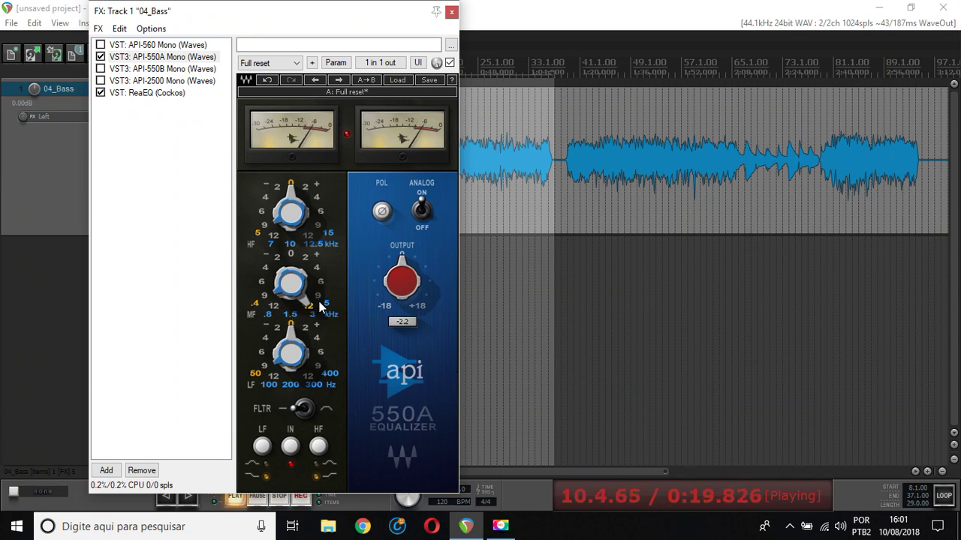
left_click_drag(317, 300, 316, 278)
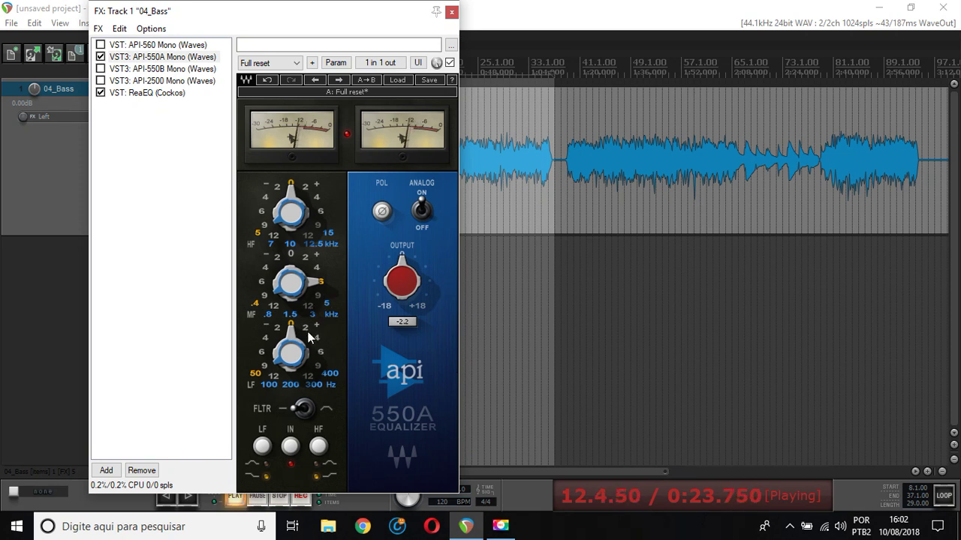
Boost the API-550A's low band to +6 at 100 Hz and cut its high band to -4 at 5 kHz.
left_click(272, 386)
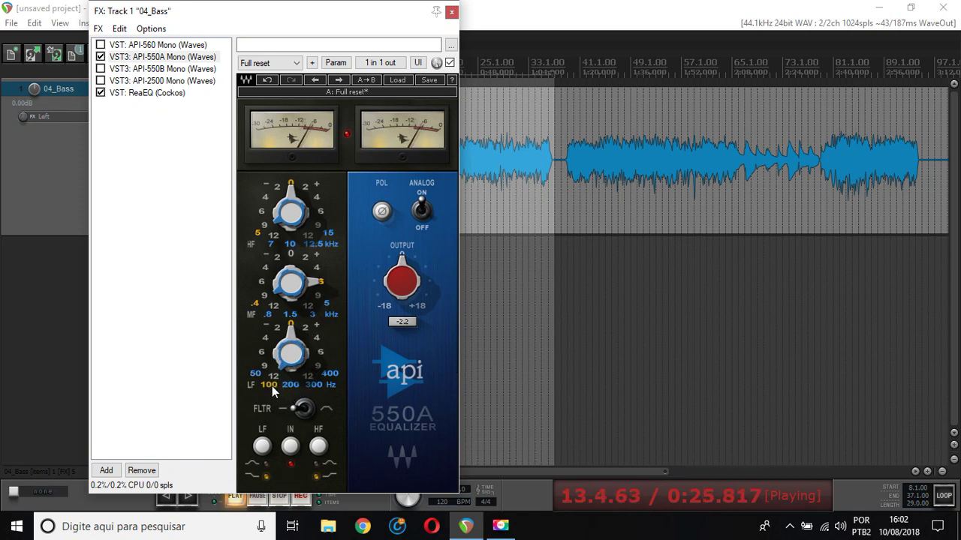
left_click_drag(319, 343, 346, 385)
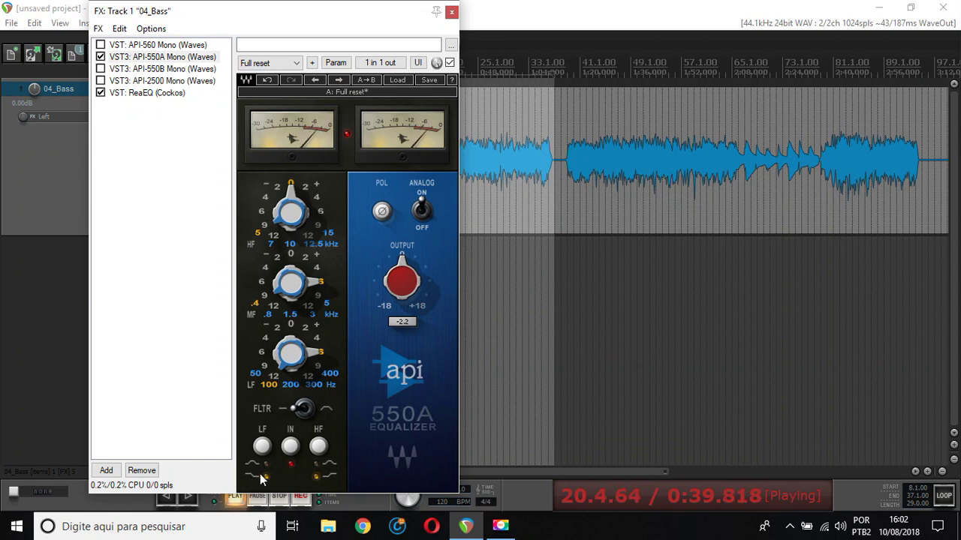
left_click(274, 239)
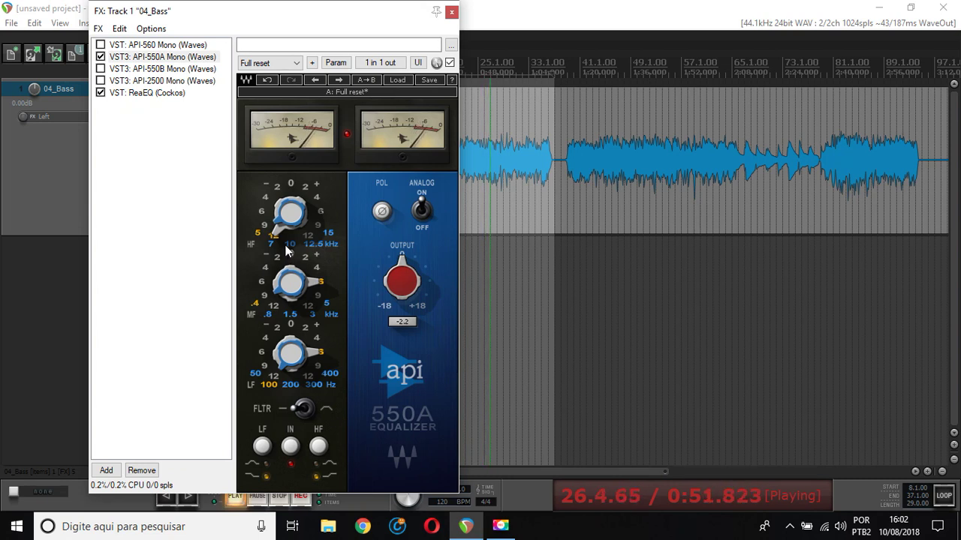
left_click(264, 198)
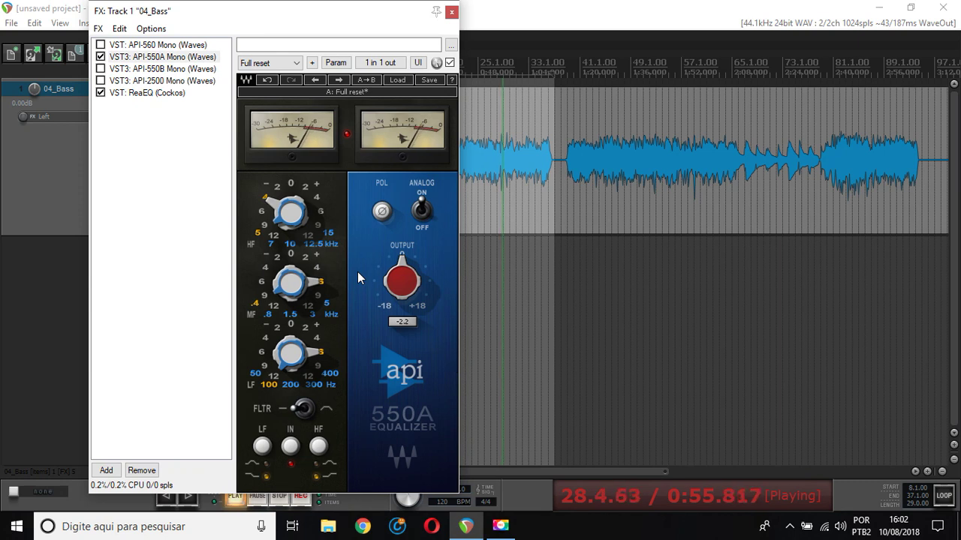
Toggle the API-550A's Analog switch and back to compare the sound, check its output and polarity controls, and stop playback.
left_click(422, 214)
left_click(422, 214)
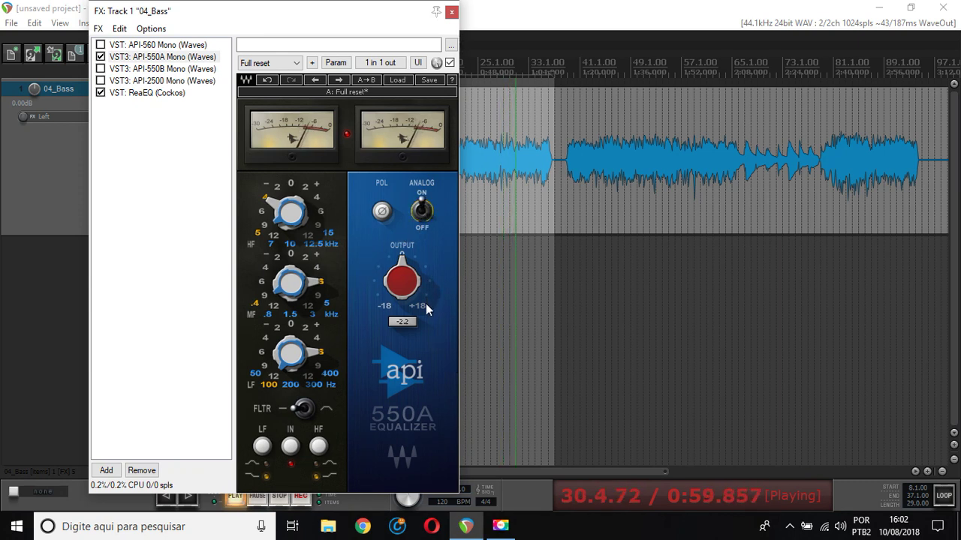
mouse_move(421, 300)
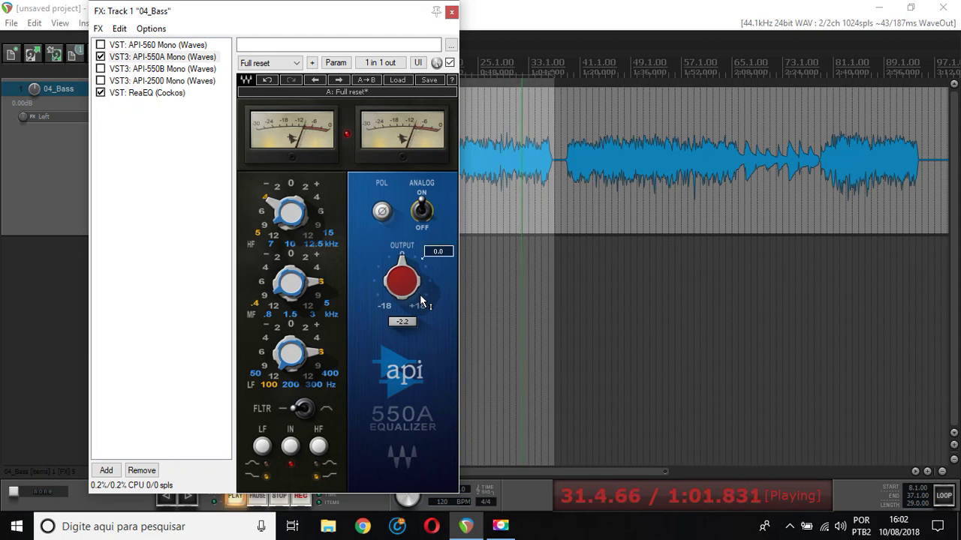
left_click(381, 214)
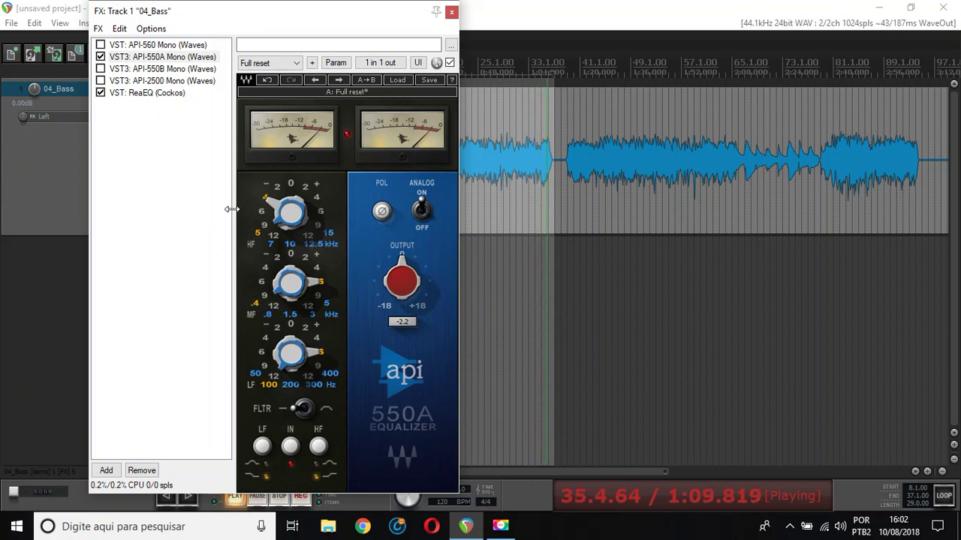
key("space")
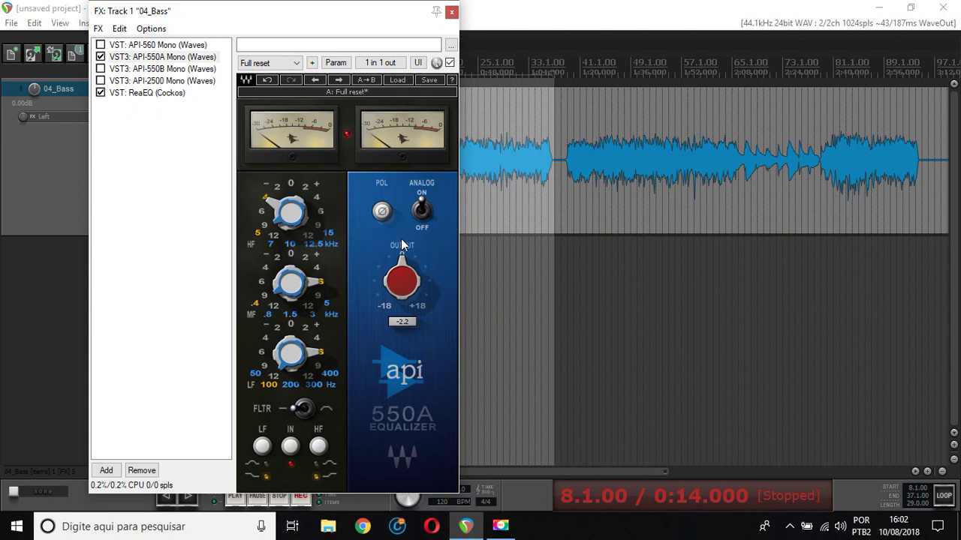
Bypass the API-550A, enable the API-550B and compare the two equalizers' controls, leaving the API-550B displayed.
left_click(101, 57)
left_click(100, 68)
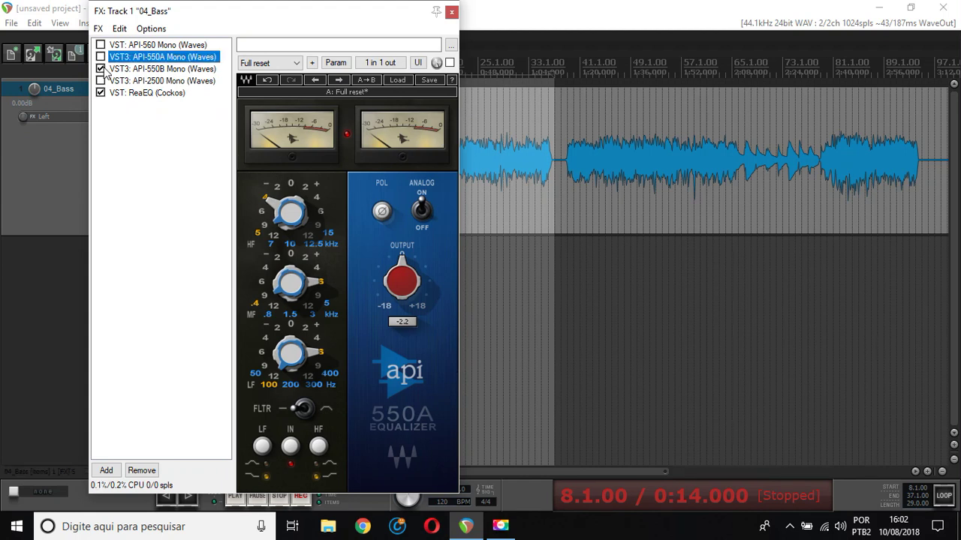
left_click(181, 69)
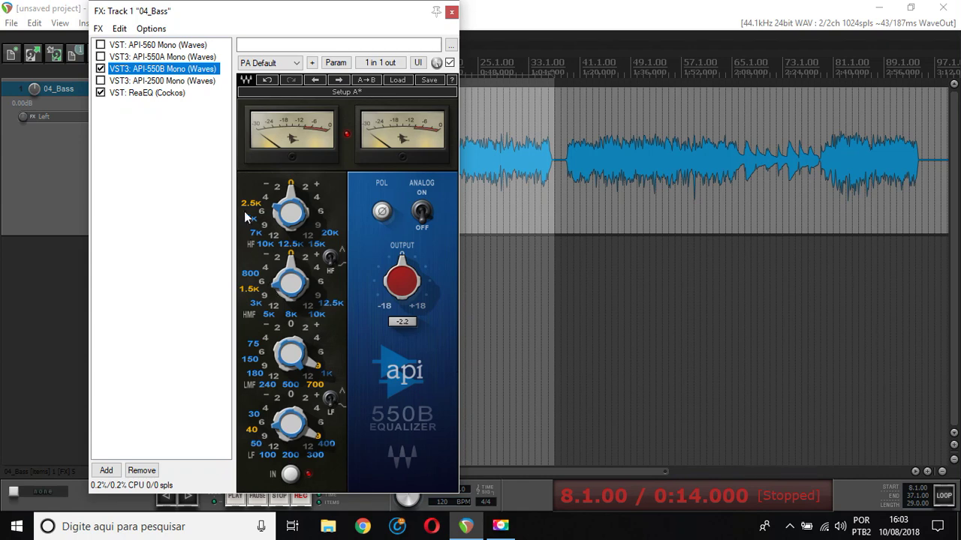
left_click(182, 57)
left_click(180, 69)
Play the bass section and load the API-550B's PA Default preset followed by Full reset.
key("space")
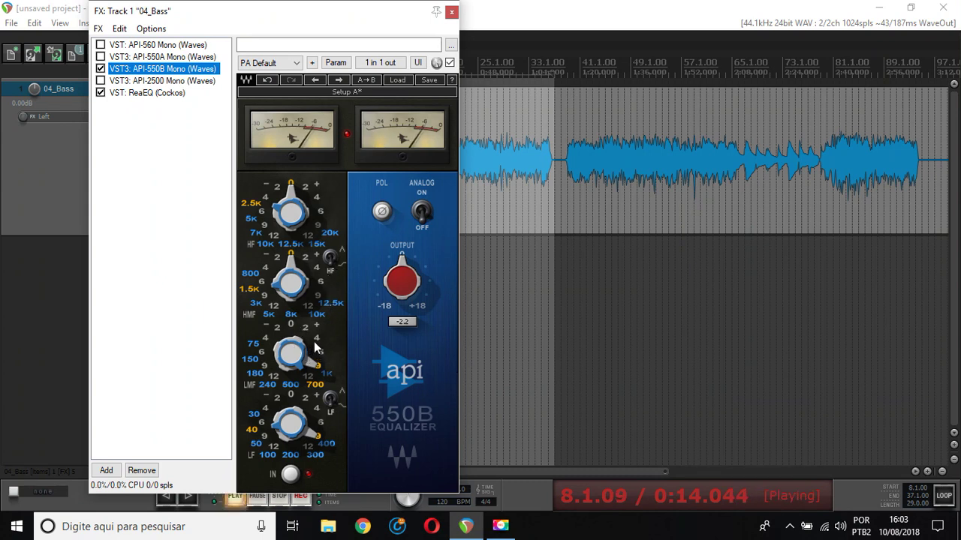
left_click(395, 81)
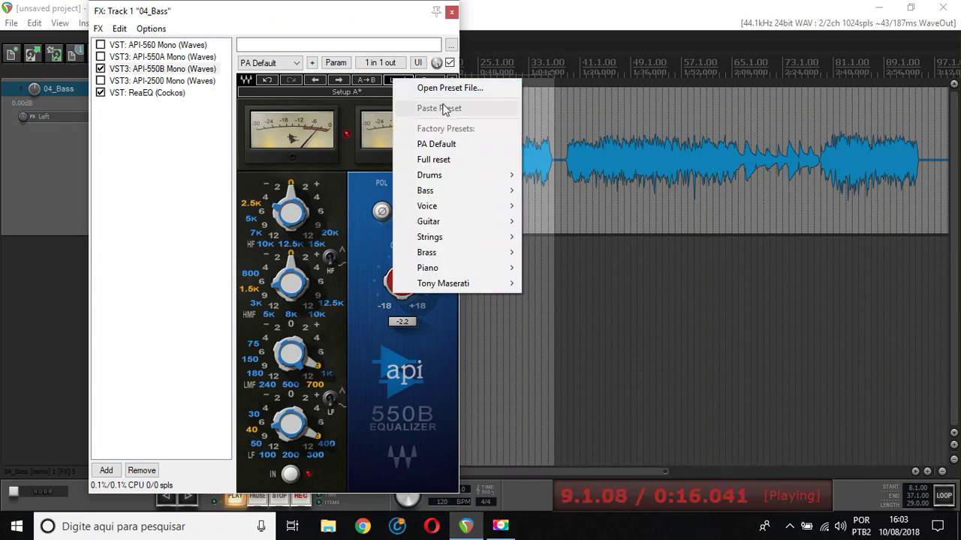
left_click(420, 143)
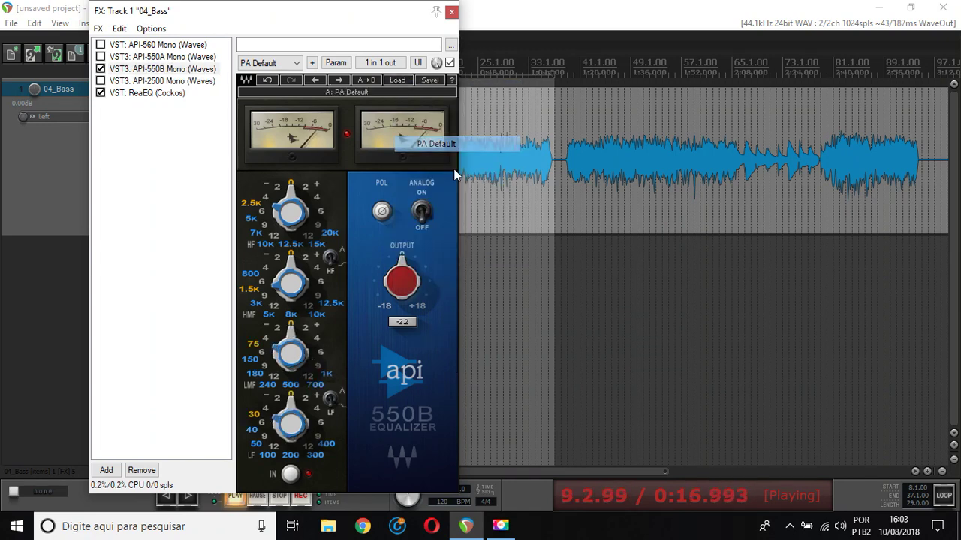
left_click(391, 80)
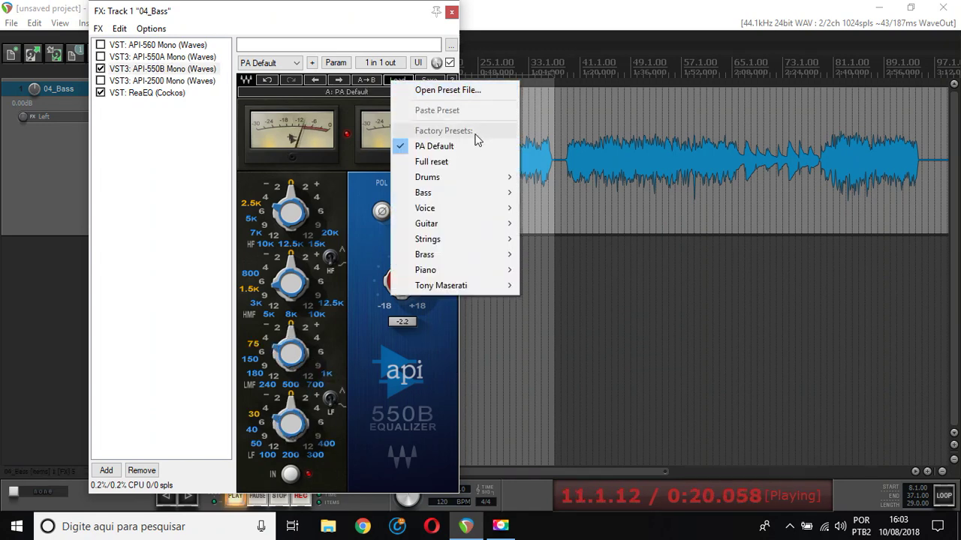
left_click(473, 164)
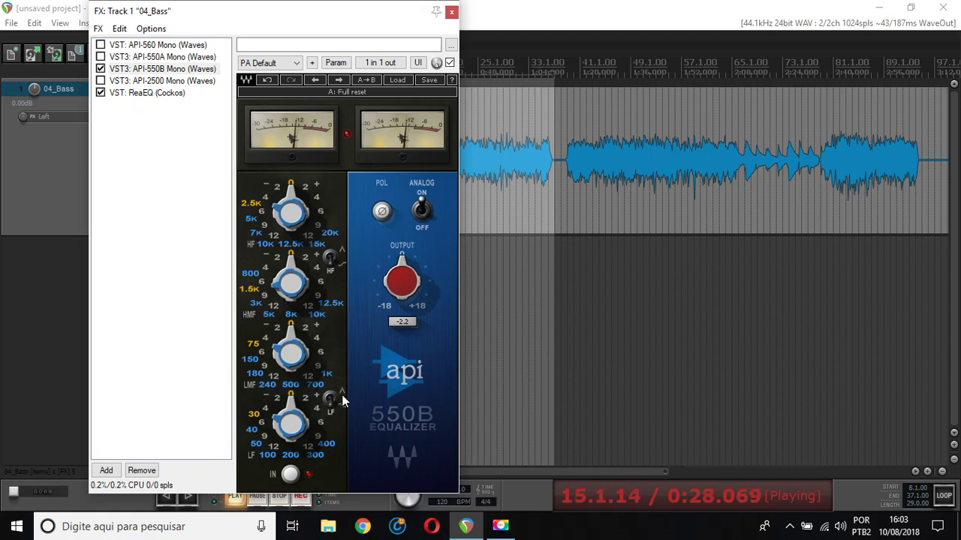
Try several boosts and cuts on the API-550B's low-mid band, settling on +6 at 700 Hz.
left_click(314, 379)
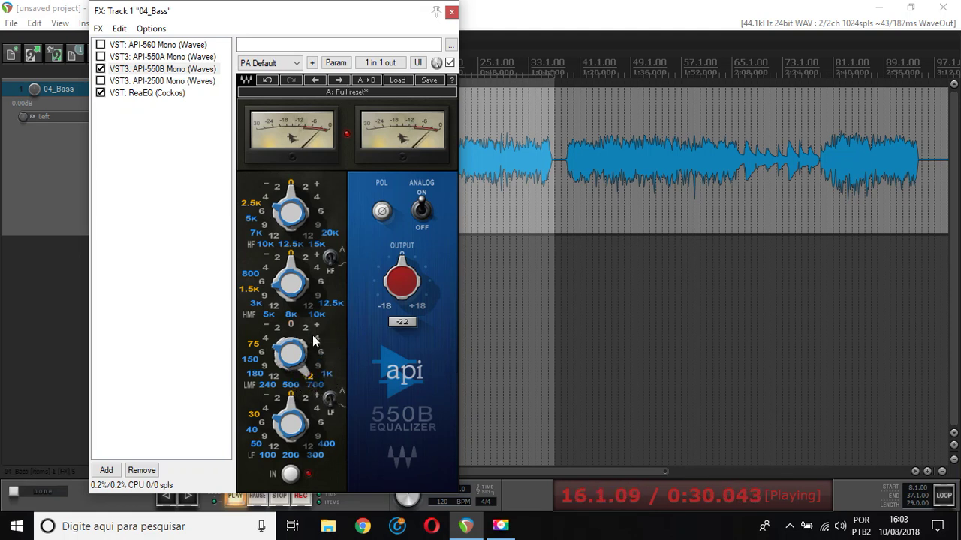
left_click(266, 340)
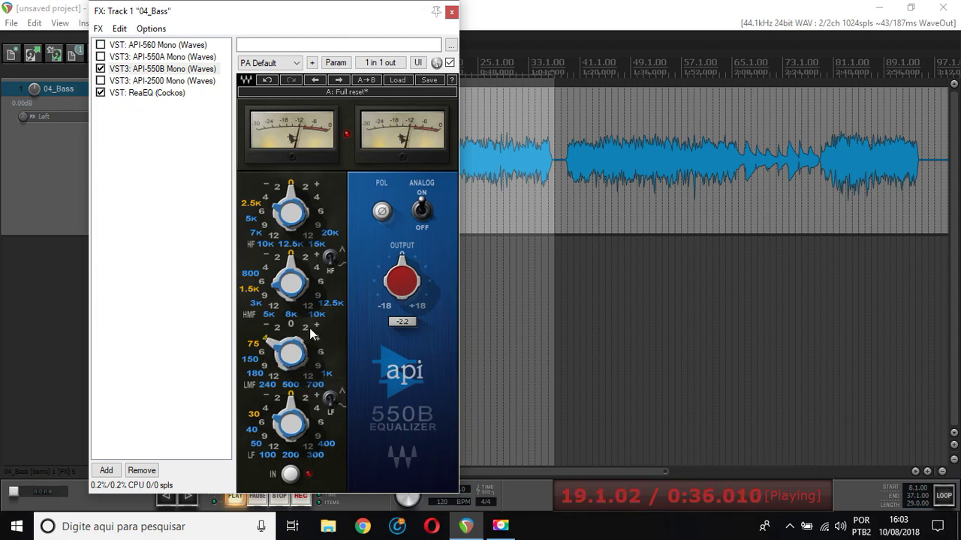
left_click(309, 328)
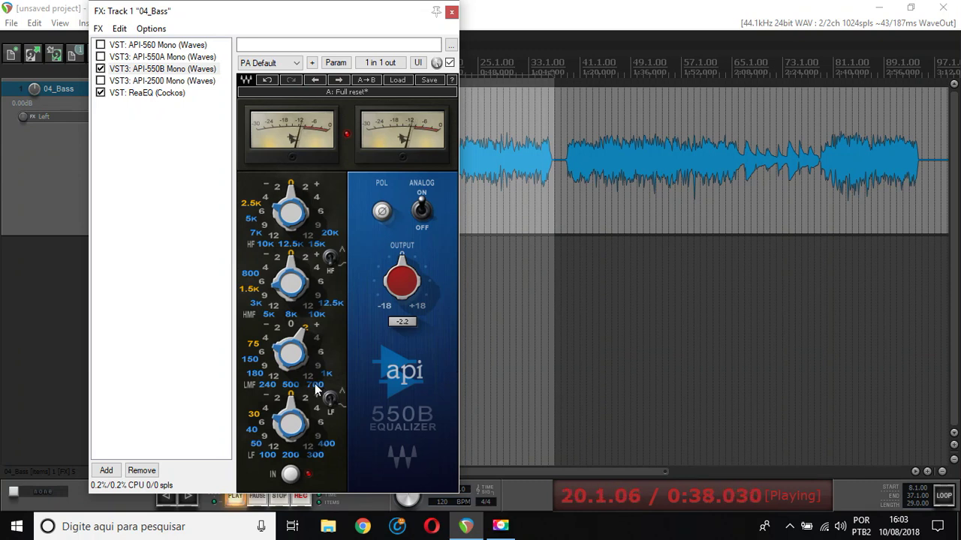
left_click(320, 350)
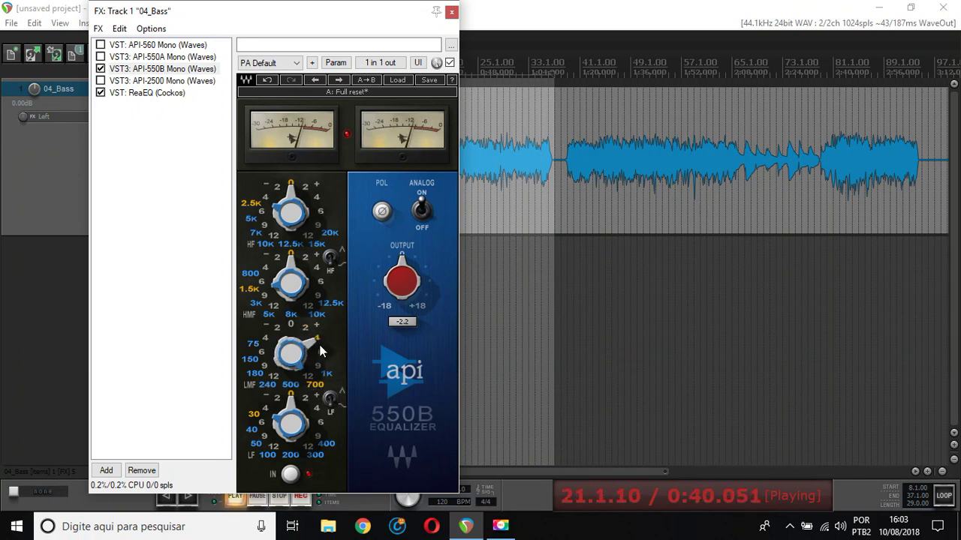
left_click(323, 357)
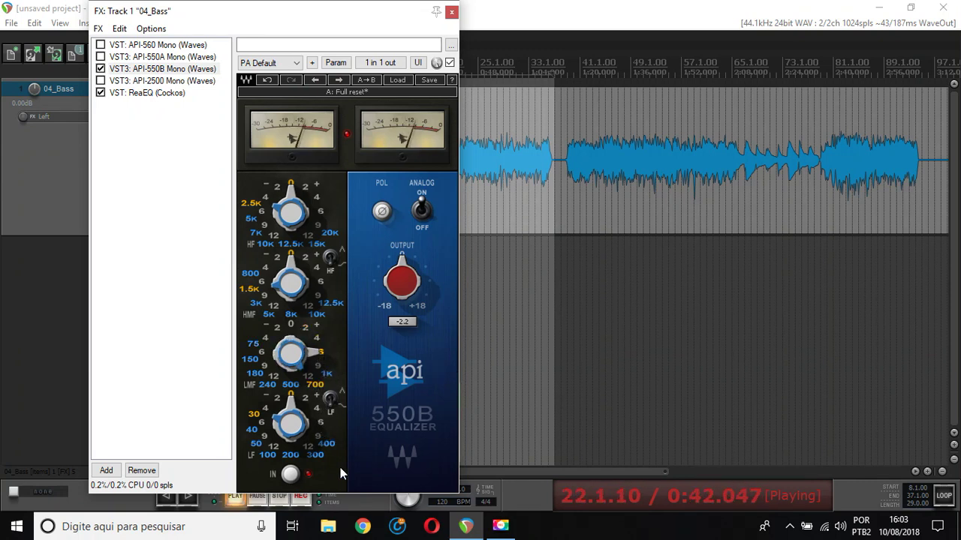
Set the API-550B's low band to 40 Hz with a +9 boost.
left_click(253, 429)
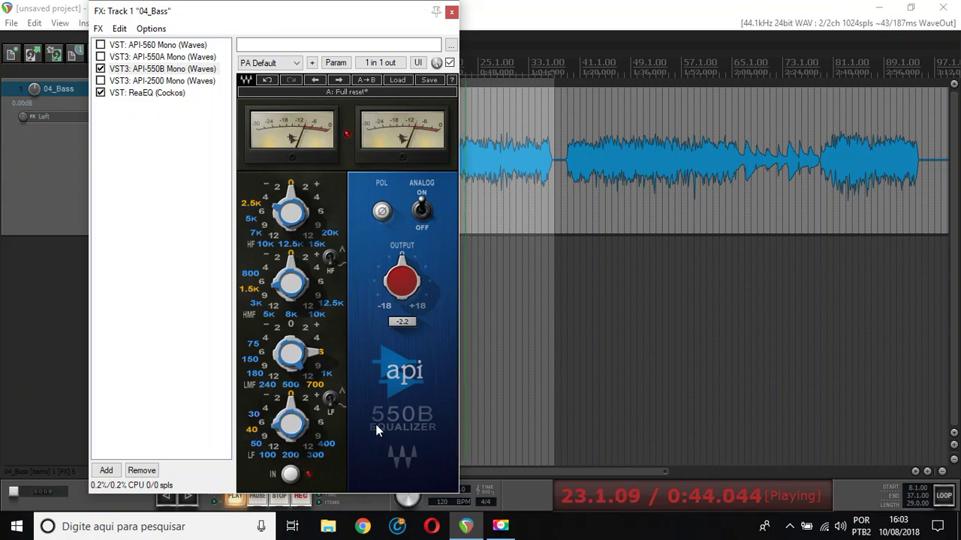
left_click(322, 422)
left_click(321, 436)
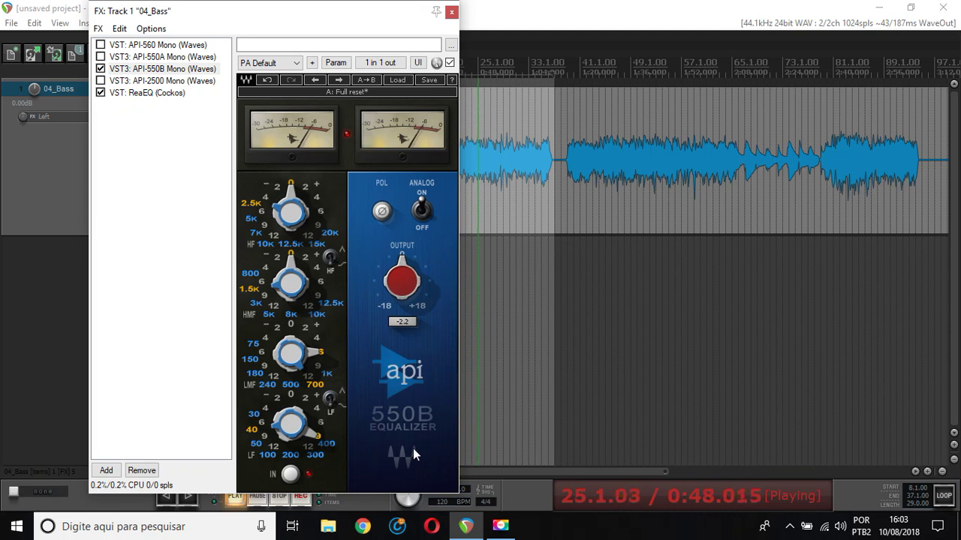
Set the API-550B's high-mid band to 3 kHz, try a -12 cut, settle on -6, and stop playback.
left_click(257, 303)
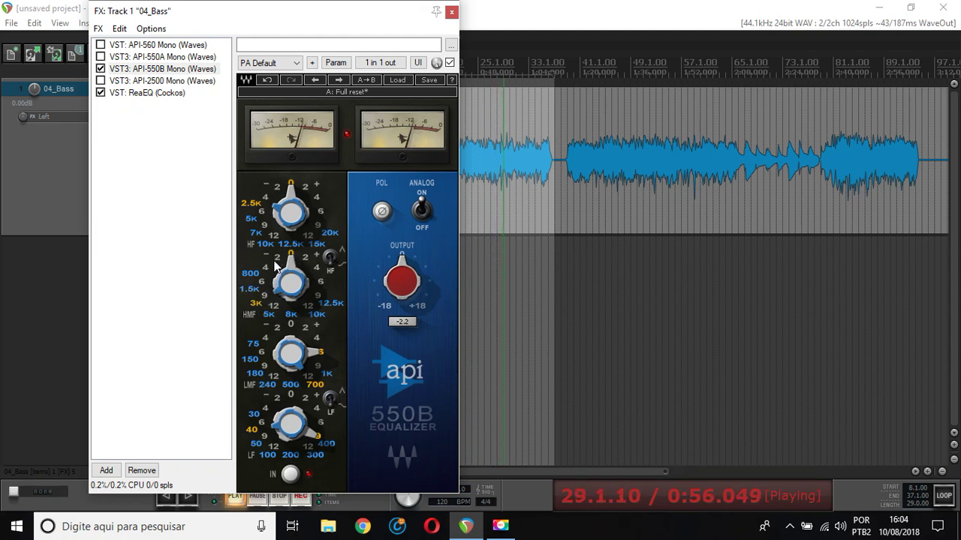
left_click(275, 307)
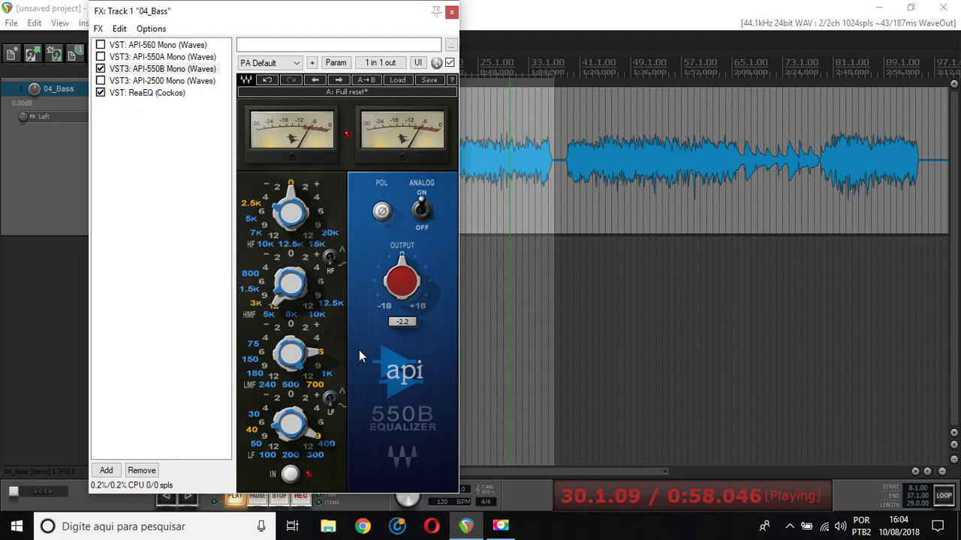
left_click(267, 281)
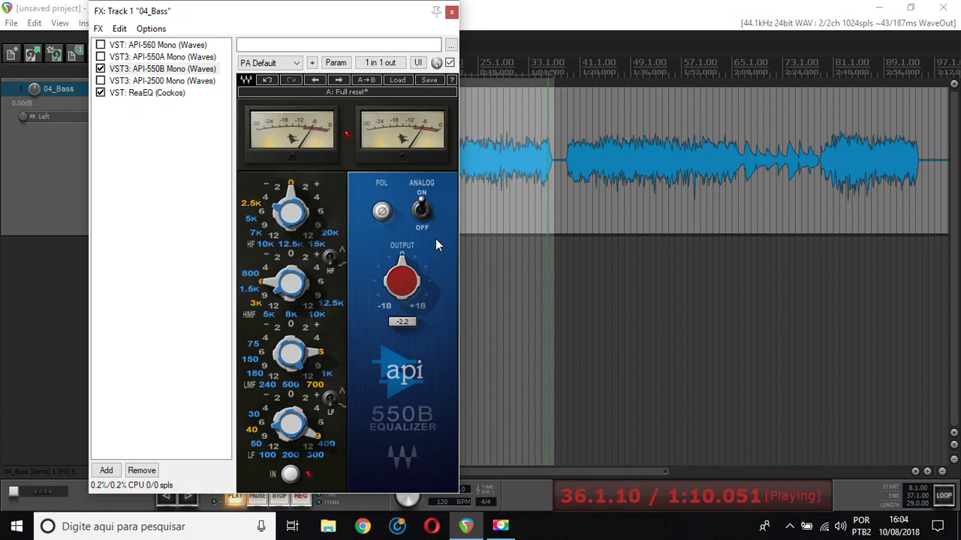
key("space")
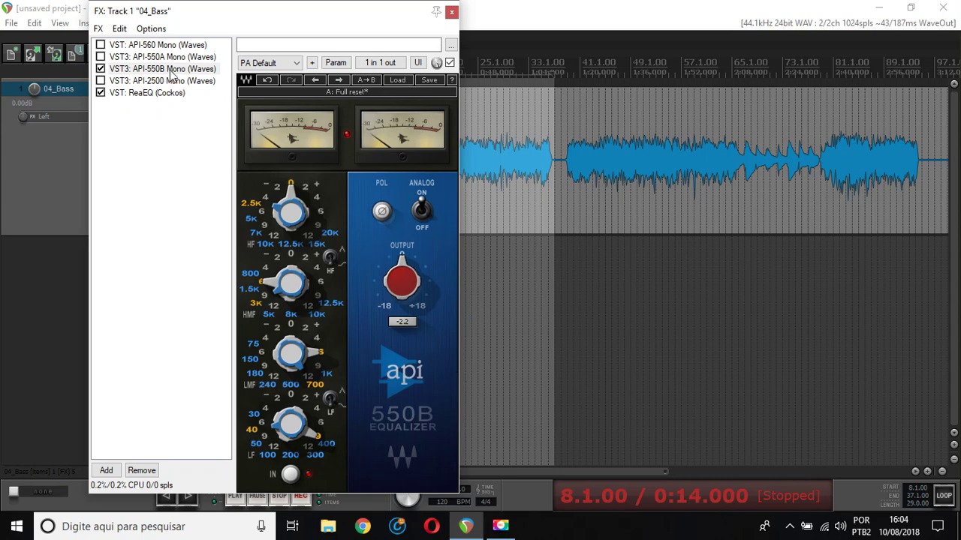
Look at the API-550A again for comparison with the API-550B, and open and enable the API-2500 compressor.
left_click(169, 57)
left_click(160, 69)
key("Up")
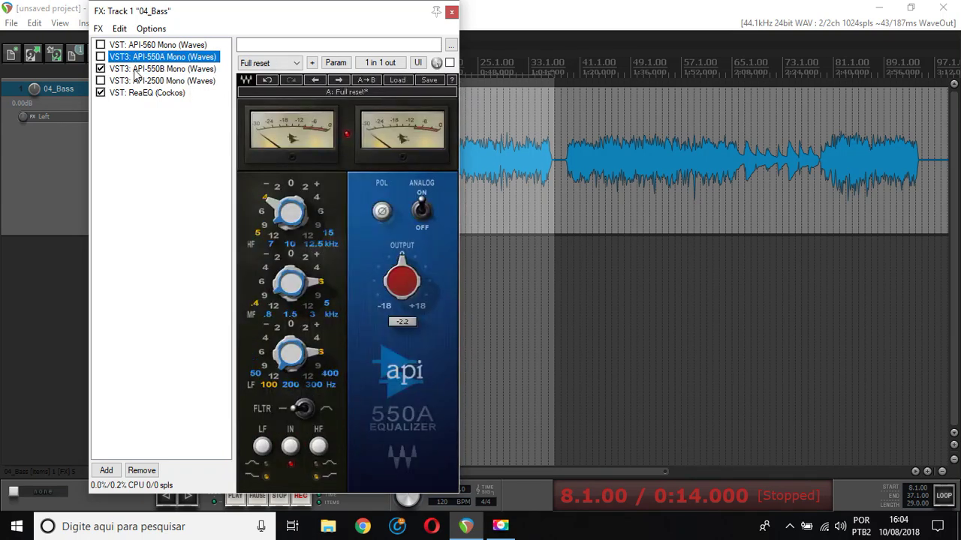
left_click(139, 81)
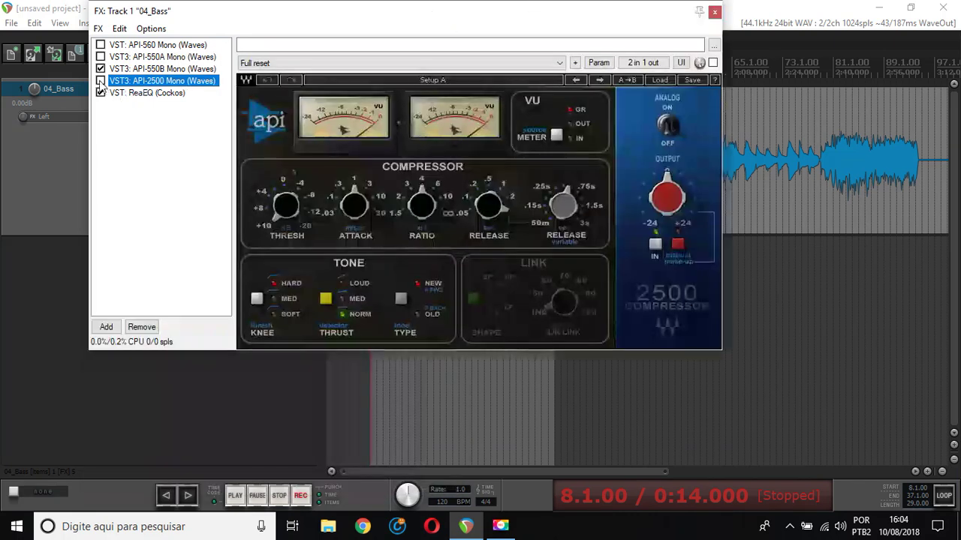
left_click(101, 82)
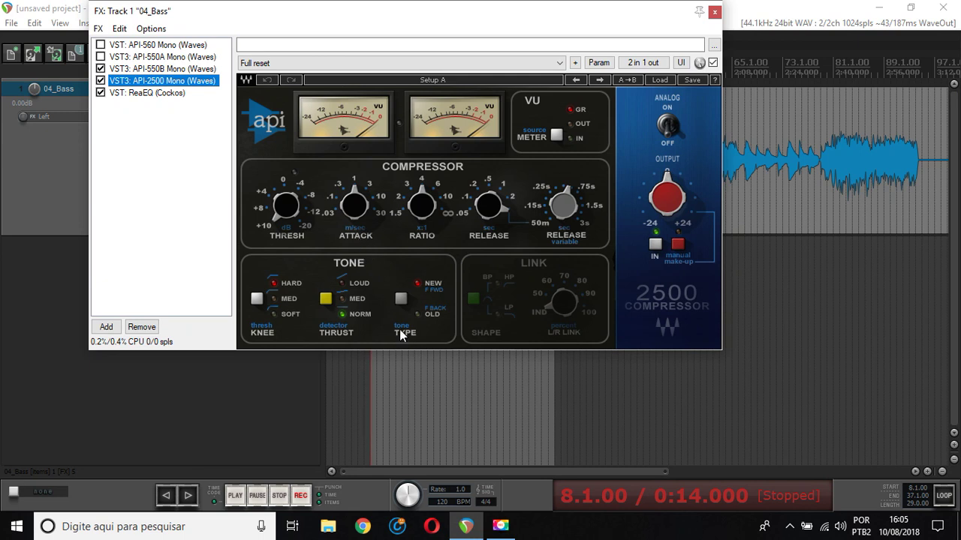
Play the bass through the API-2500, lower its threshold to about 5.1 dB, and compare the sound with the compressor bypassed.
left_click(401, 300)
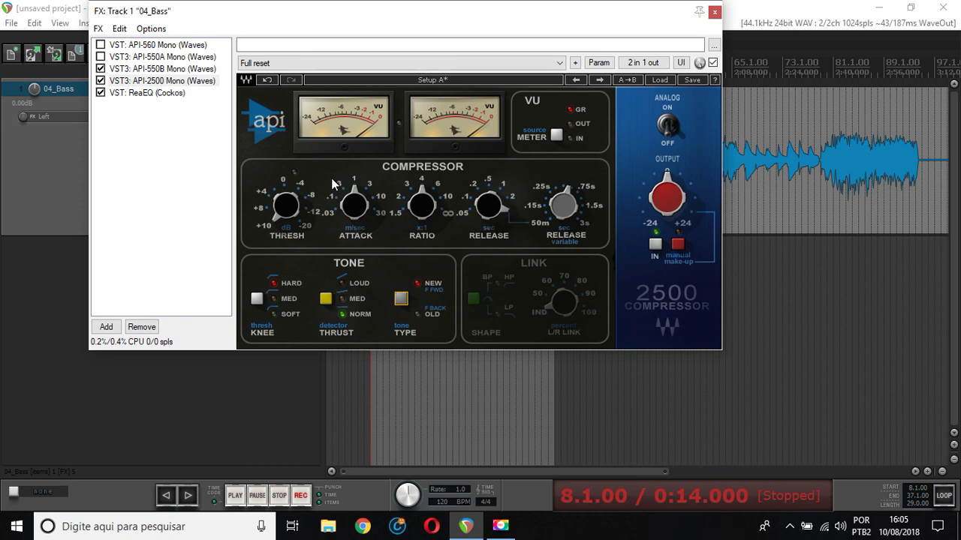
left_click(667, 126)
key("space")
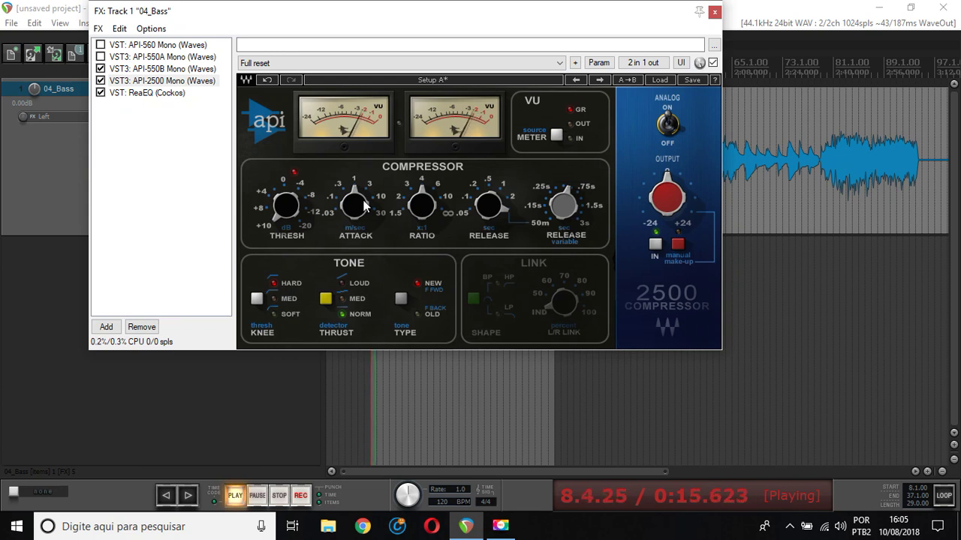
mouse_move(285, 204)
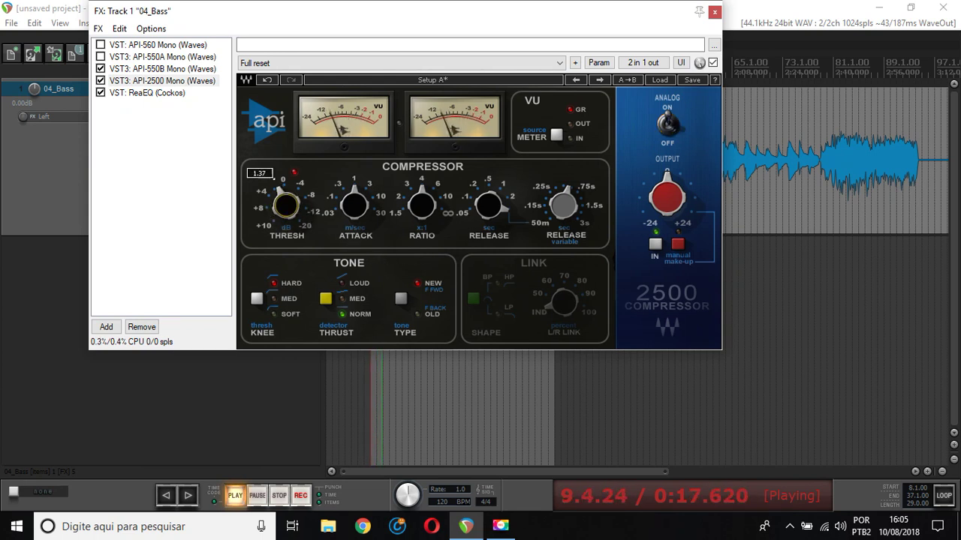
scroll(285, 204, "up", 3)
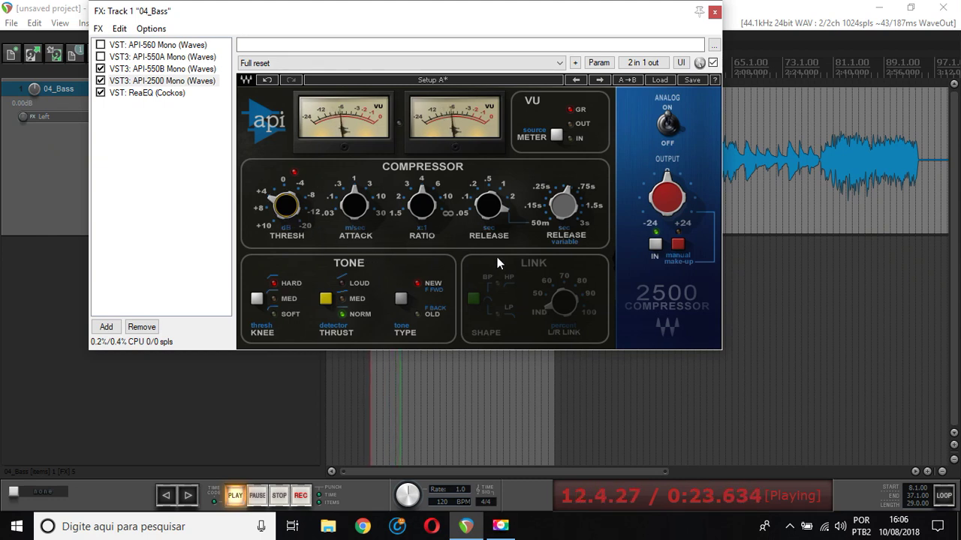
left_click(101, 81)
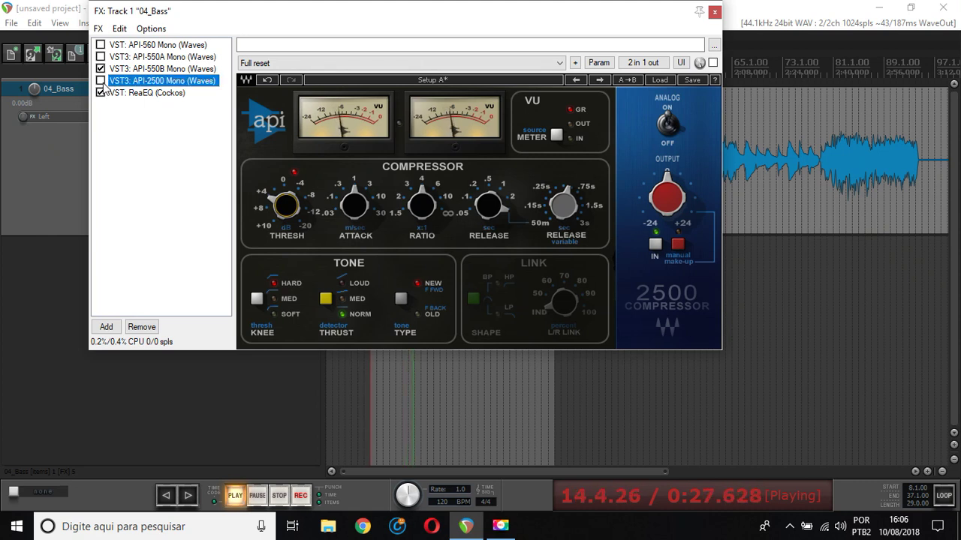
left_click(101, 82)
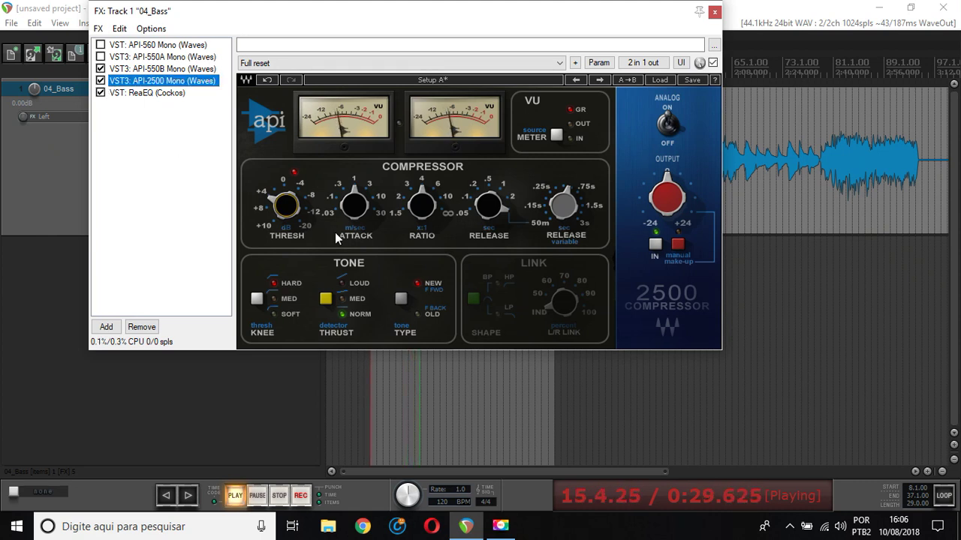
Set the API-2500's ratio to 3:1 and lower its threshold to about 4.4 dB.
left_click(288, 213)
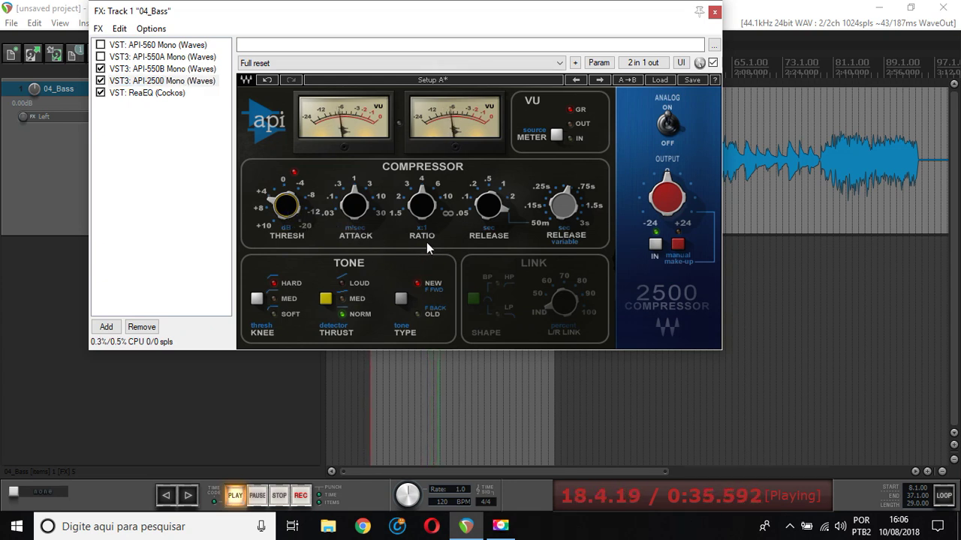
left_click(422, 204)
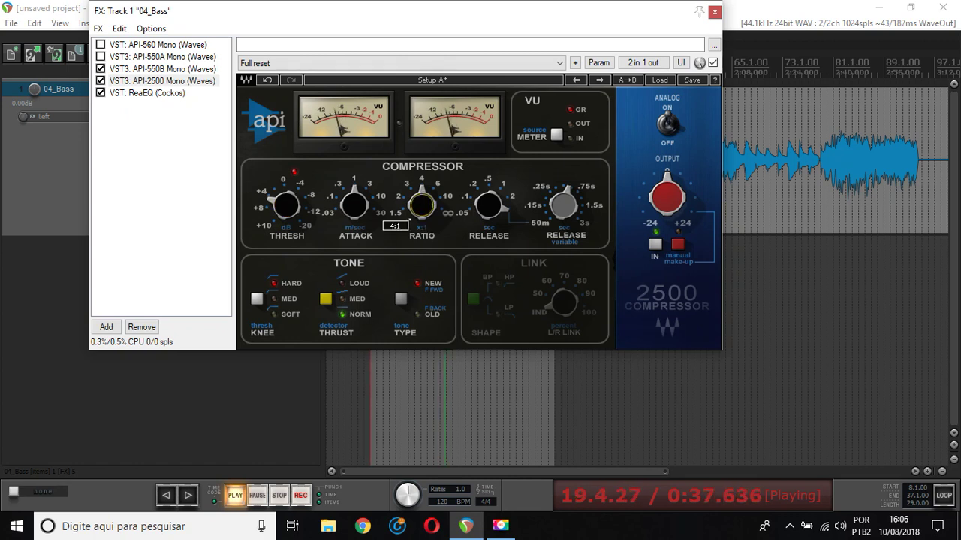
left_click_drag(422, 204, 403, 201)
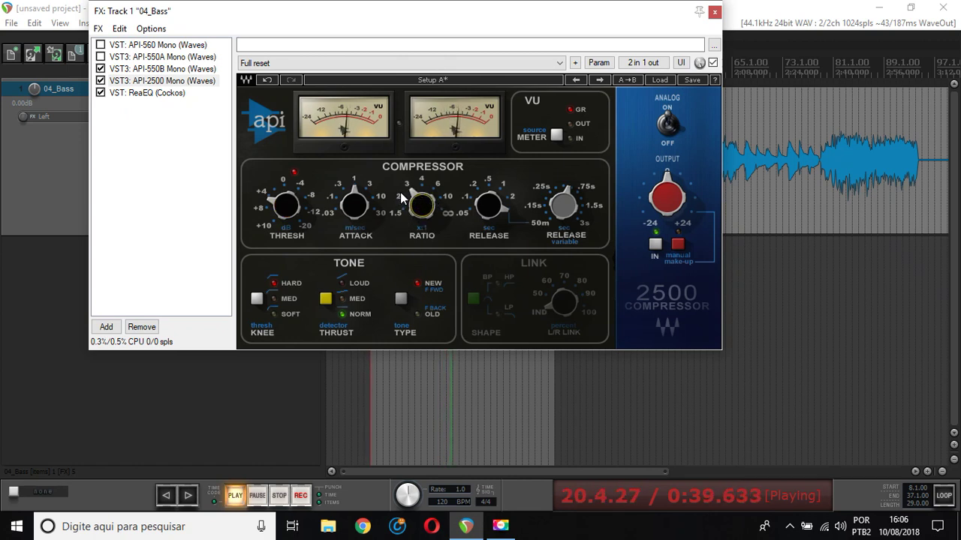
left_click(280, 208)
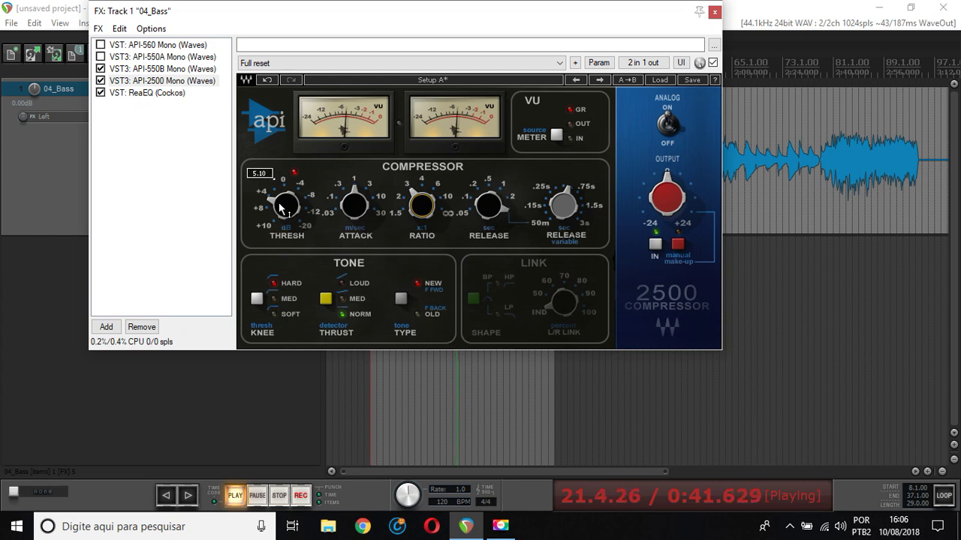
left_click_drag(280, 207, 280, 218)
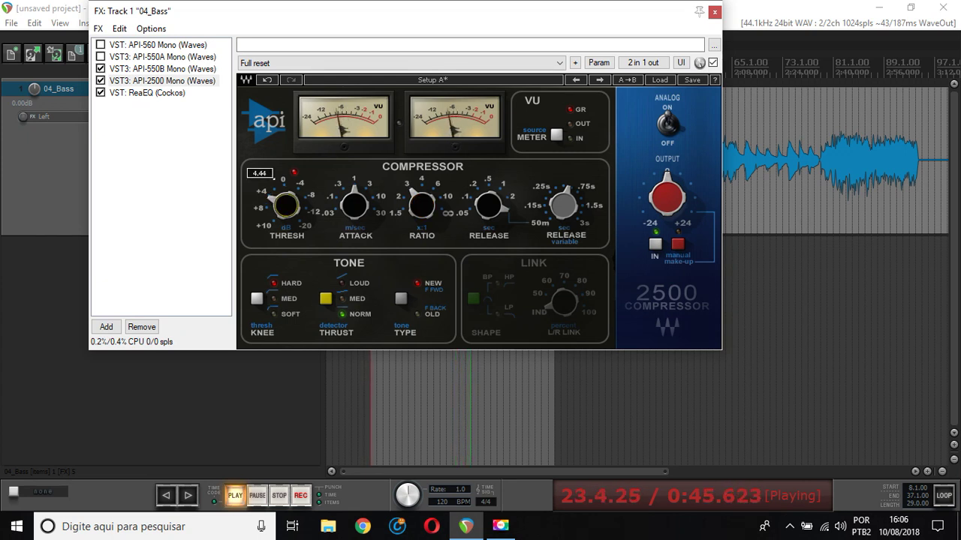
left_click_drag(280, 218, 280, 219)
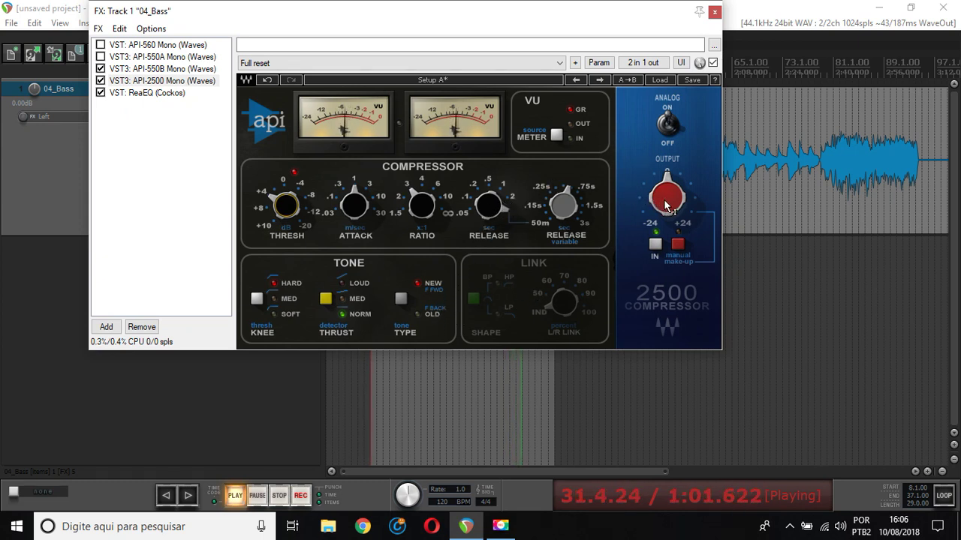
Raise the API-2500's output with manual make-up on, and repeatedly compare the sound with the compressor bypassed and enabled.
mouse_move(665, 206)
left_mouse_down()
mouse_move(665, 184)
mouse_move(665, 204)
left_mouse_up()
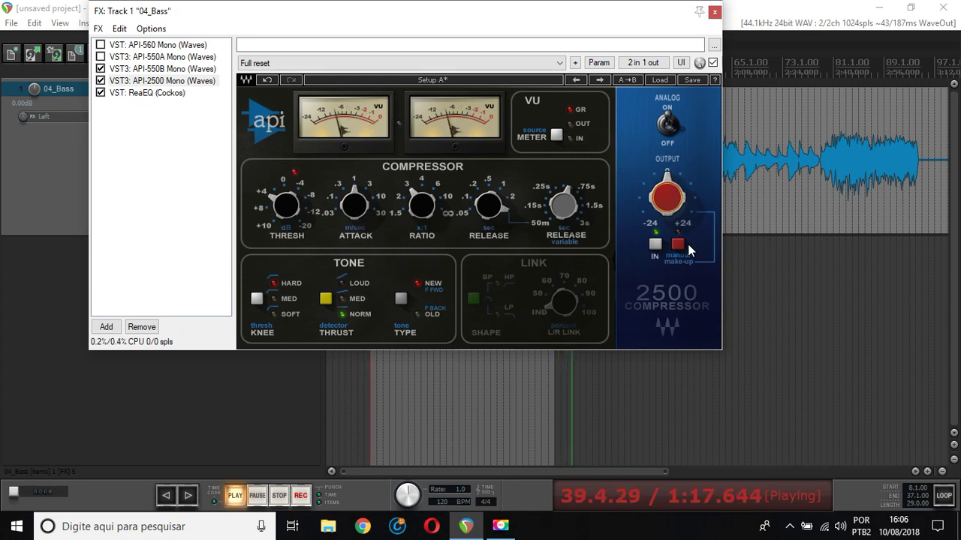
left_click_drag(668, 204, 668, 188)
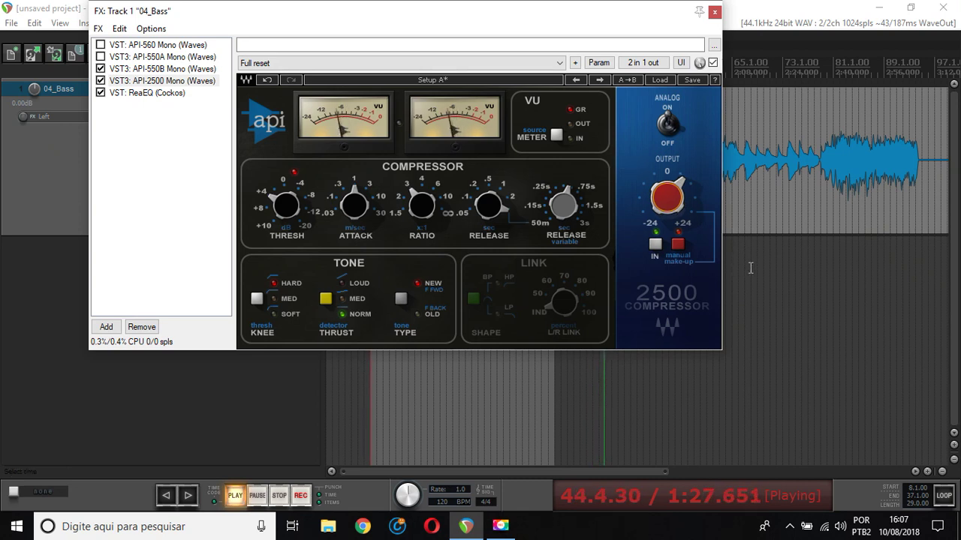
left_click(100, 81)
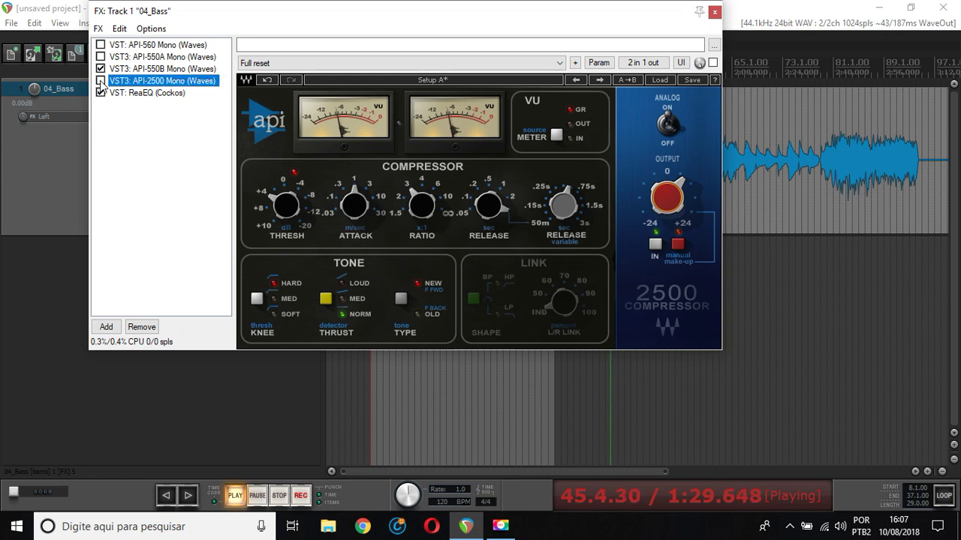
left_click(101, 81)
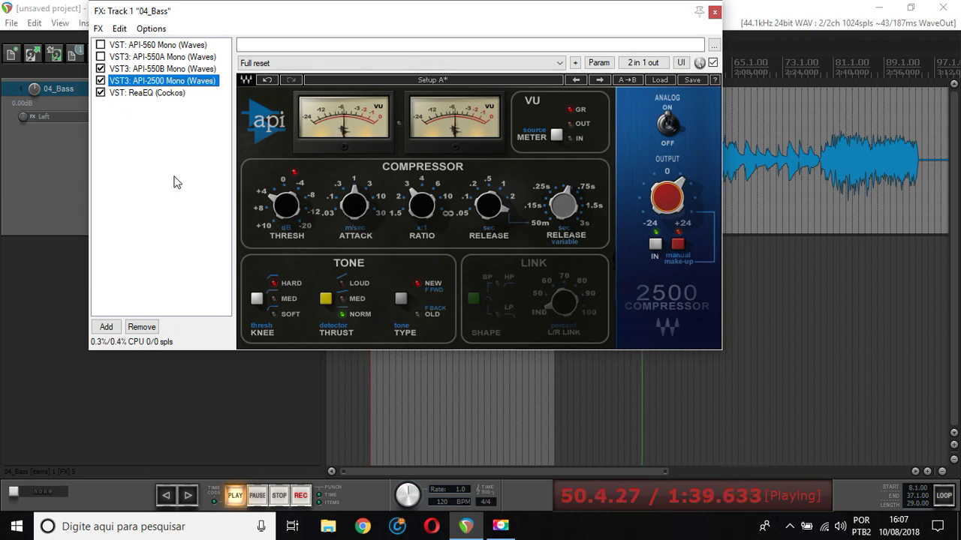
left_click(100, 80)
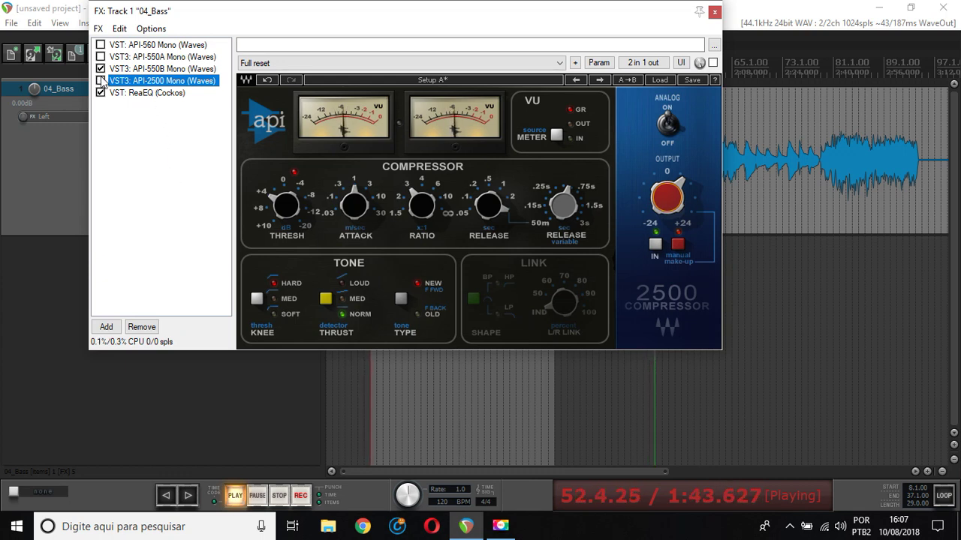
left_click(101, 80)
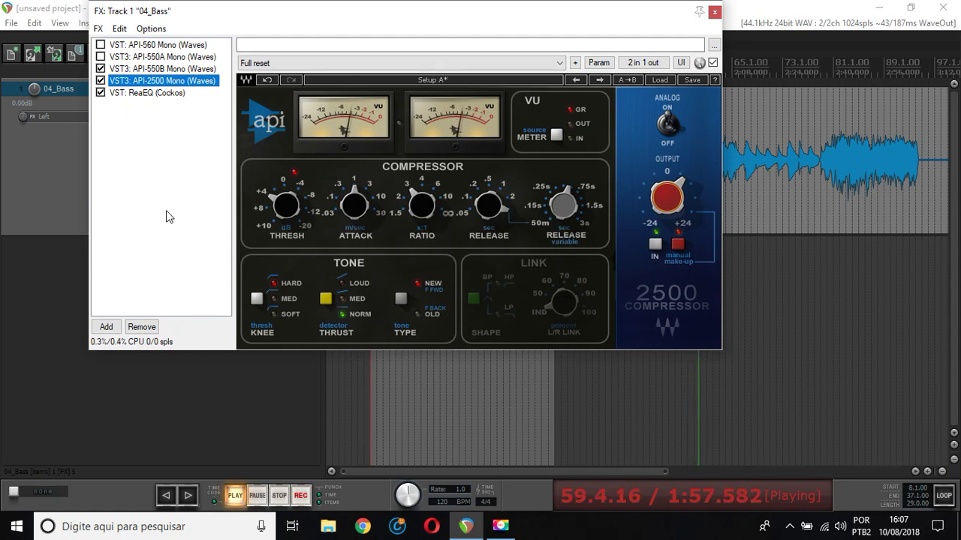
Change the API-2500's knee to Med and on to Soft while the bass plays.
left_click(562, 195)
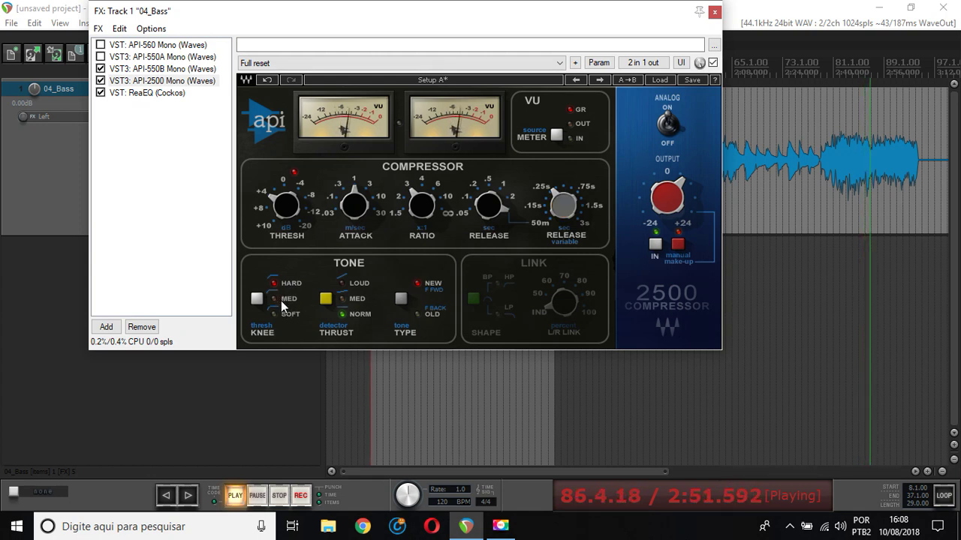
left_click(258, 298)
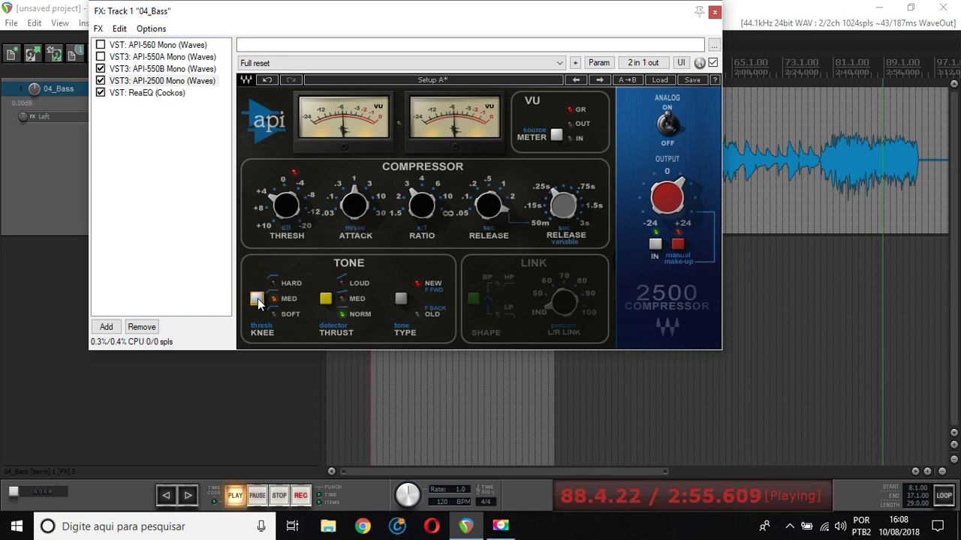
left_click(258, 298)
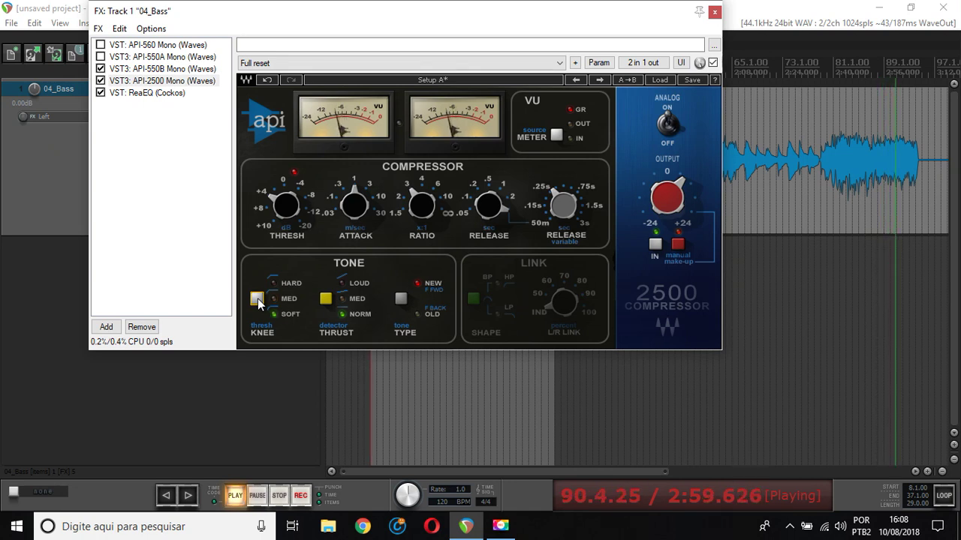
Set the API-2500's knee to Hard, restart the bass playback from the start of the time selection and stop it.
left_click(258, 298)
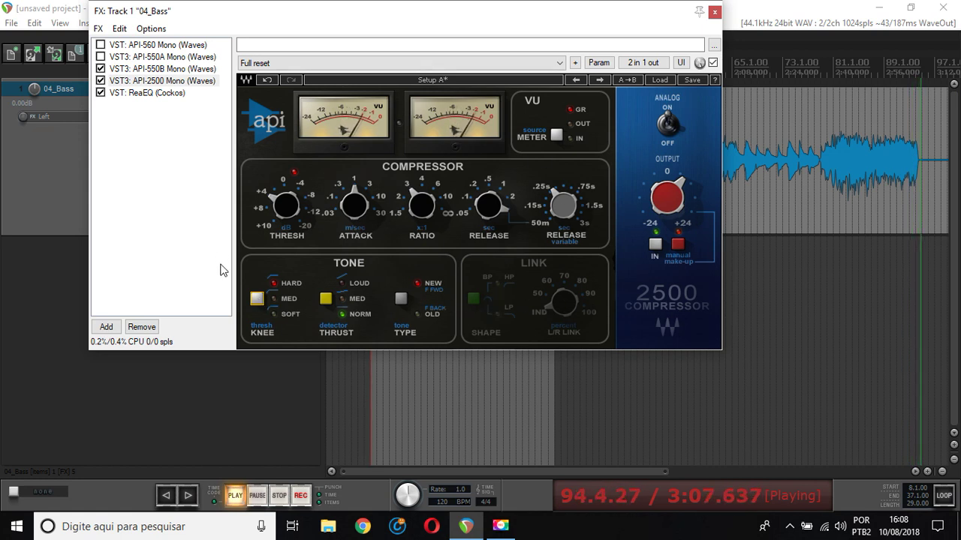
key("space")
key("space")
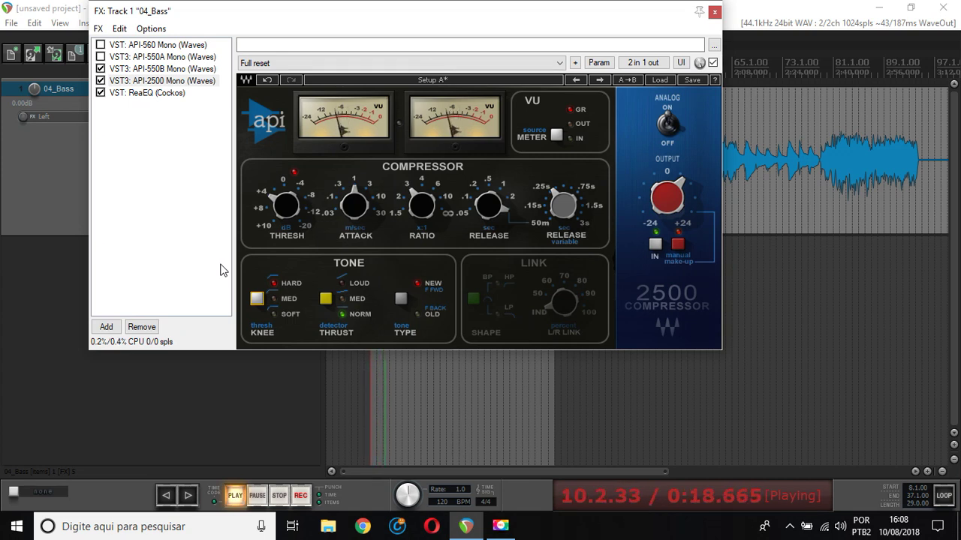
key("space")
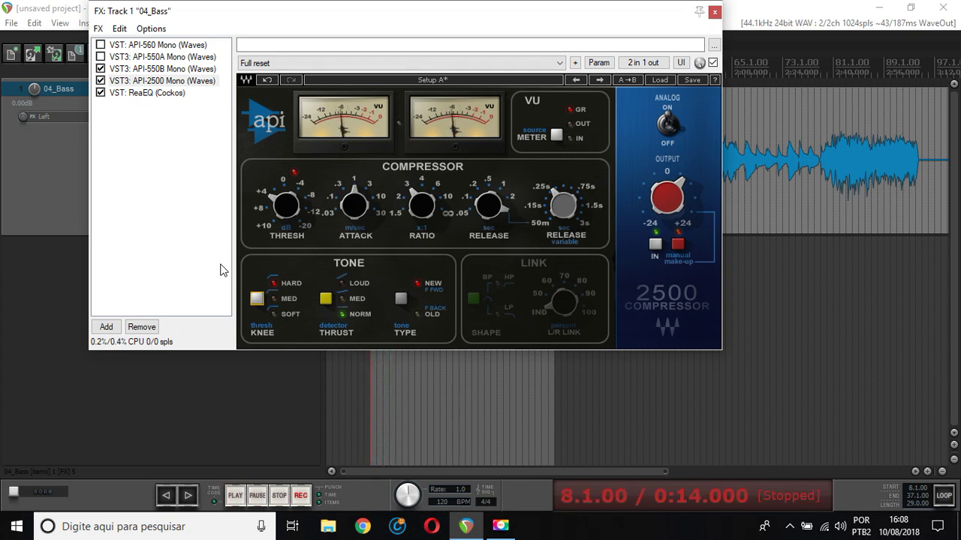
Review the API-560, API-550A, API-550B and API-2500 settings one after another in the bass FX chain.
left_click(150, 46)
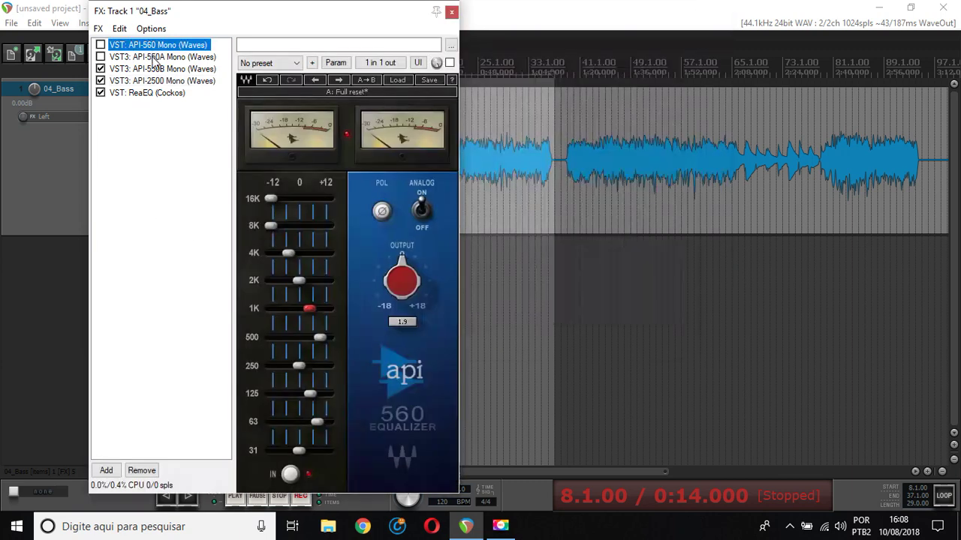
left_click(155, 57)
left_click(156, 69)
left_click(158, 81)
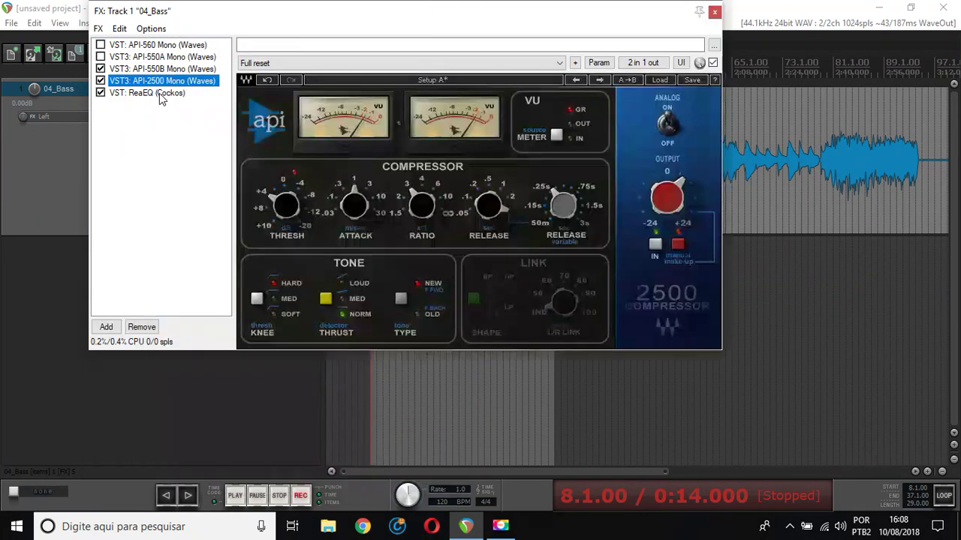
Try switching all three API equalizers on and off in the bass chain, leaving only the API-550B enabled among them.
key("Up")
key("Up")
key("Up")
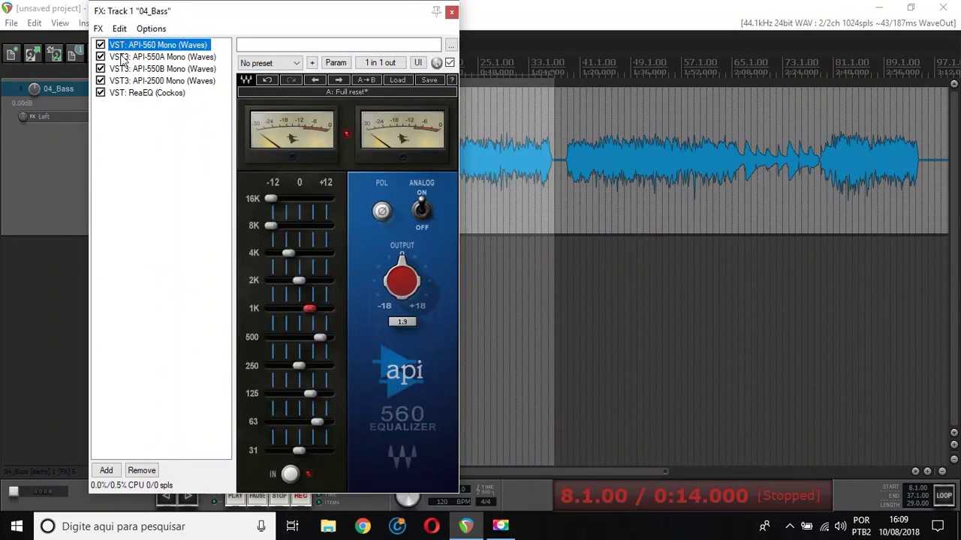
key("Down")
key("Down")
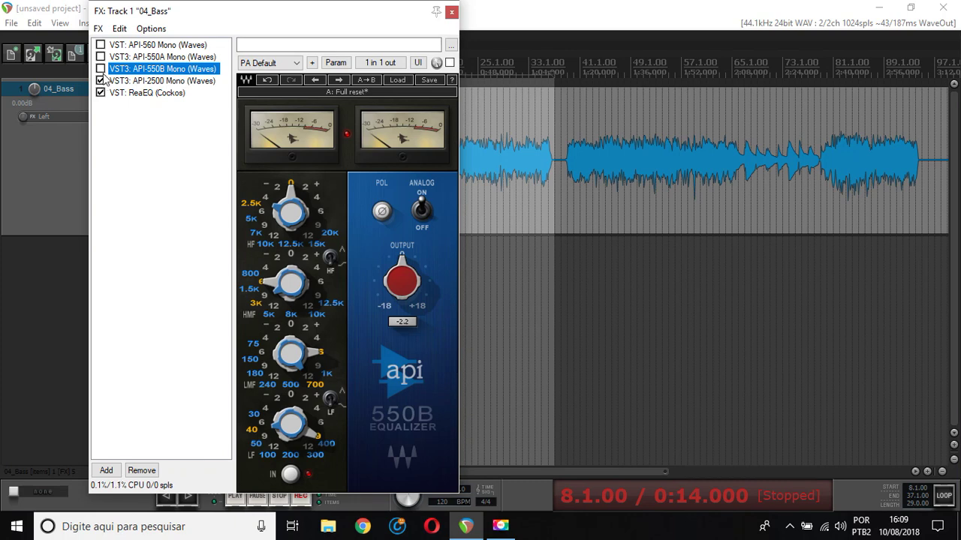
left_click(138, 59)
left_click(142, 47)
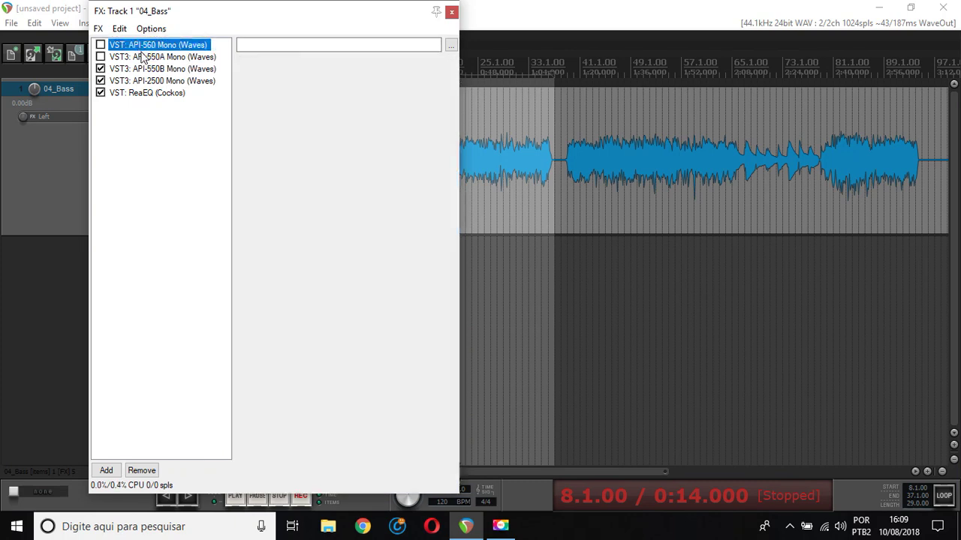
Enable the API-560 and API-550A, move the API-550B below the API-2500, and review the plug-ins in the new order.
left_click(99, 45)
left_click(132, 57)
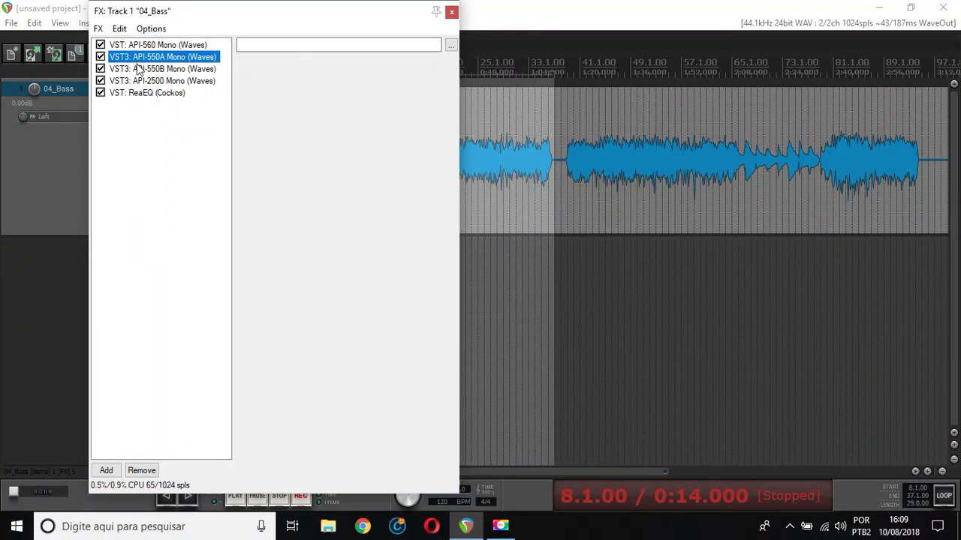
left_click_drag(136, 69, 141, 91)
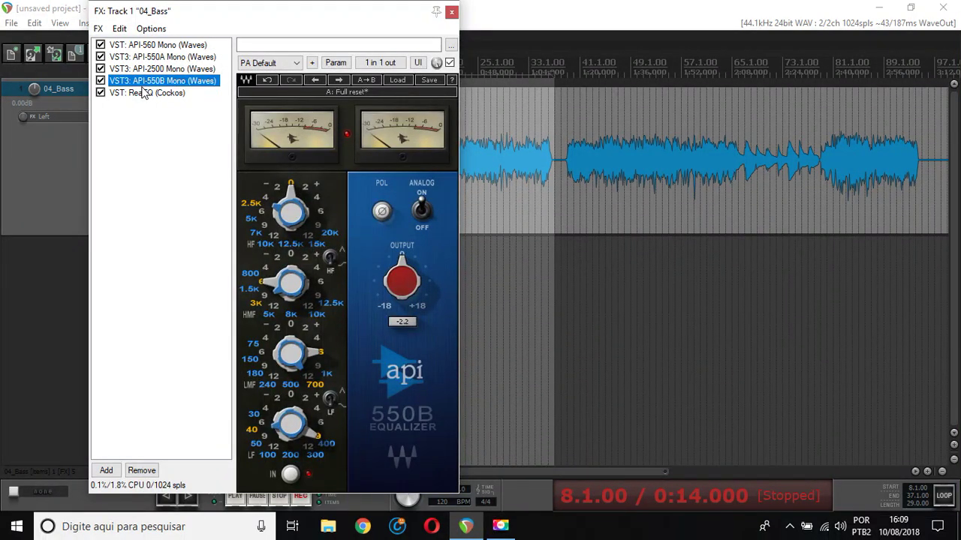
left_click(159, 69)
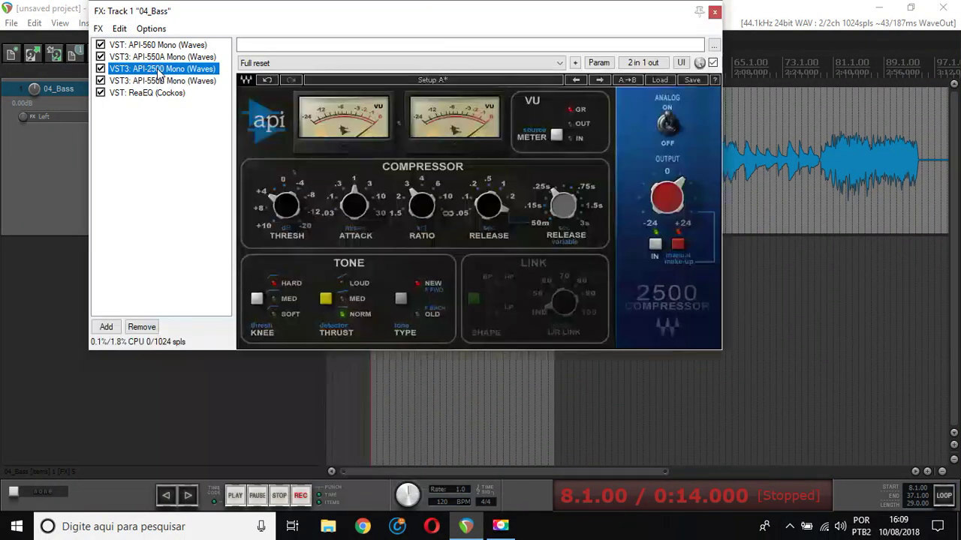
left_click(159, 57)
left_click(159, 47)
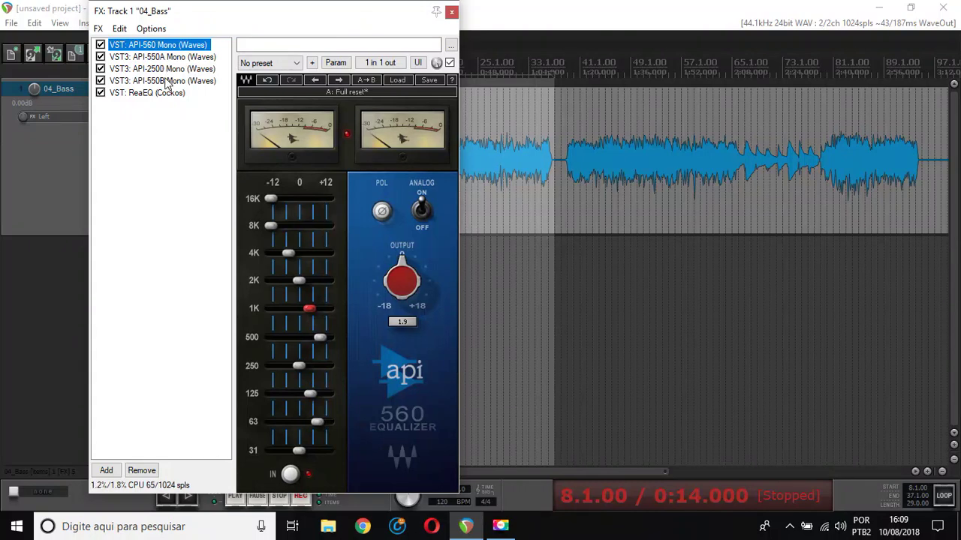
Move the API-550B back above the API-2500 and bypass the API-560 and API-550A again.
left_click(162, 81)
key("Up")
left_click_drag(162, 84, 165, 75)
left_click(159, 92)
key("Up")
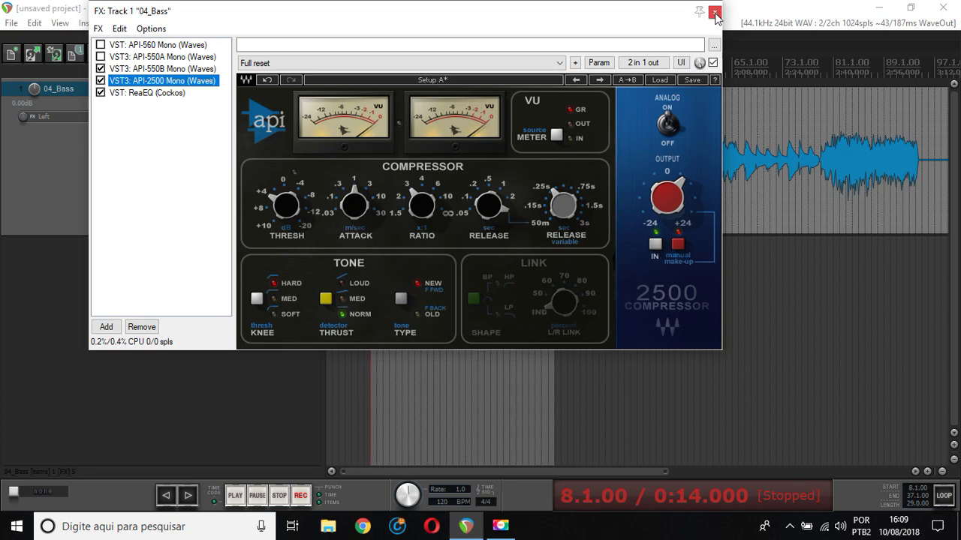
Close the bass FX chain, play the track to compare it with its FX bypassed and enabled, and stop playback.
left_click(715, 13)
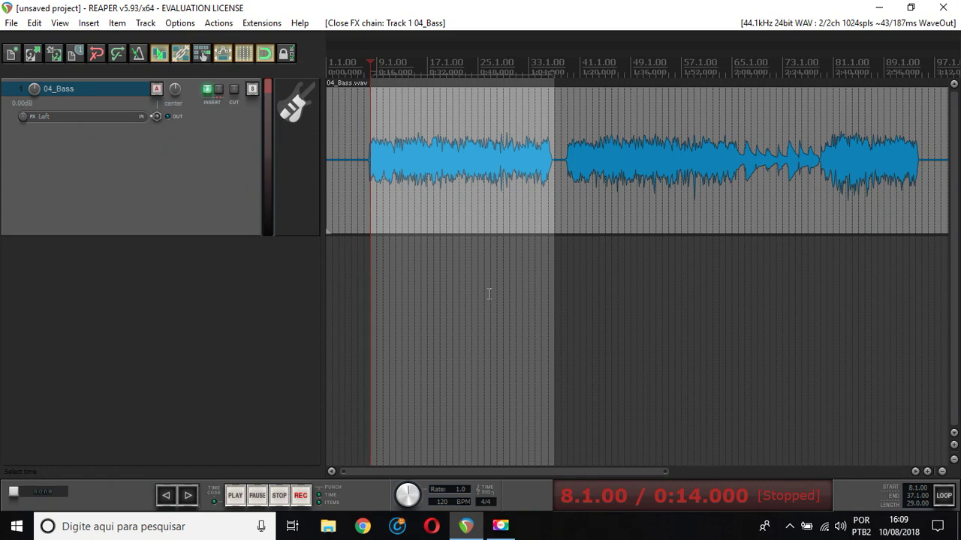
key("space")
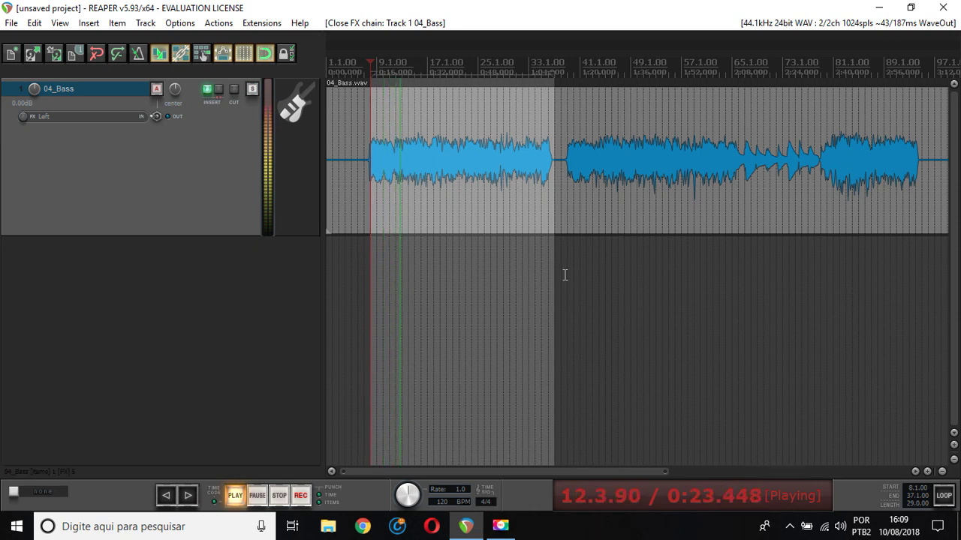
left_click(219, 88)
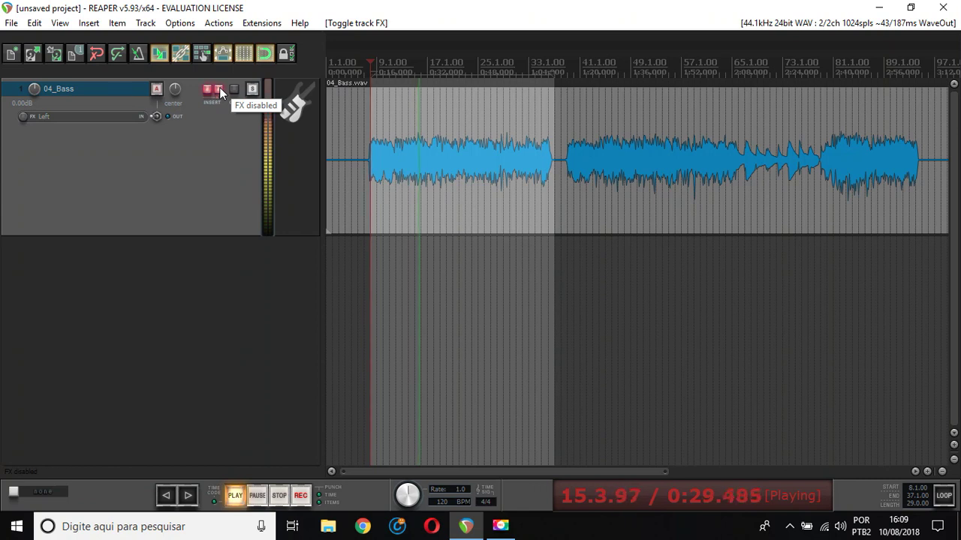
left_click(219, 89)
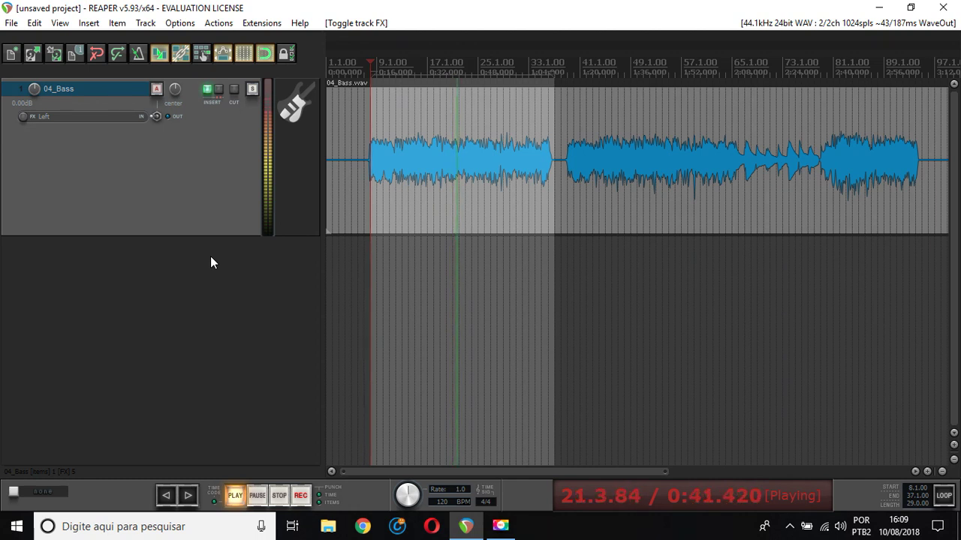
key("n")
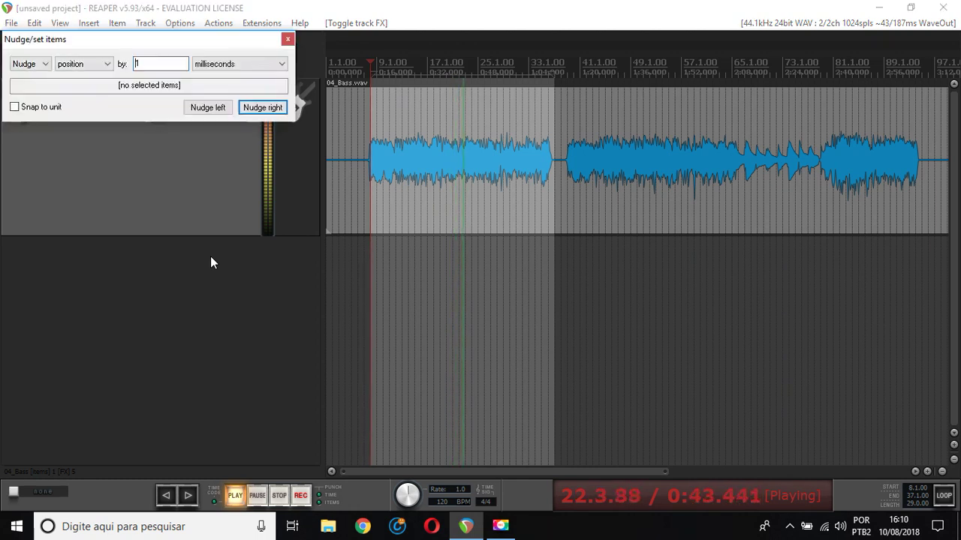
key("space")
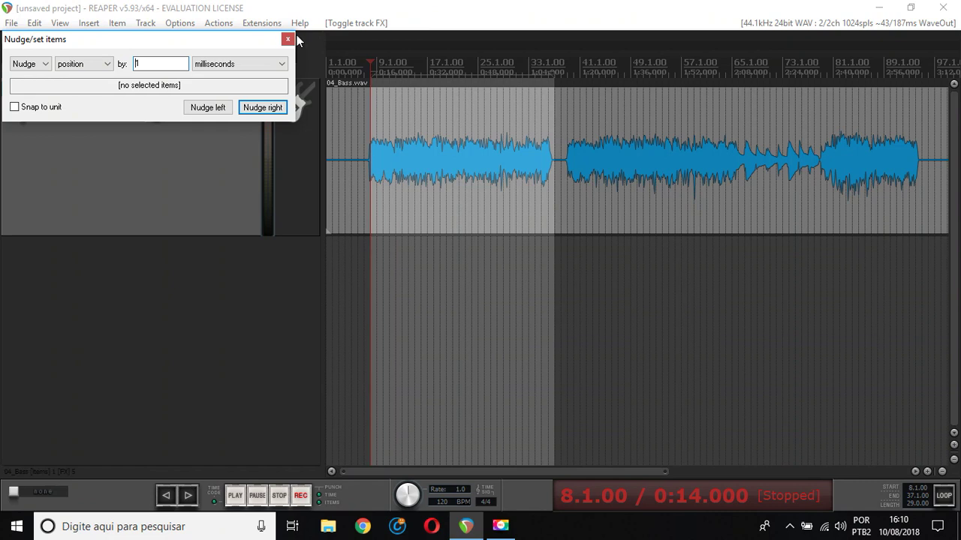
left_click(287, 40)
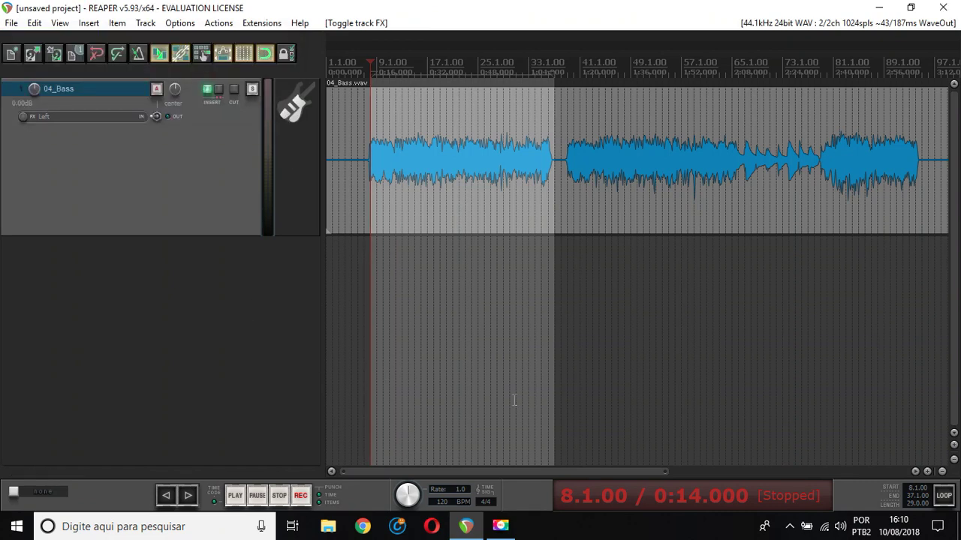
mouse_move(515, 533)
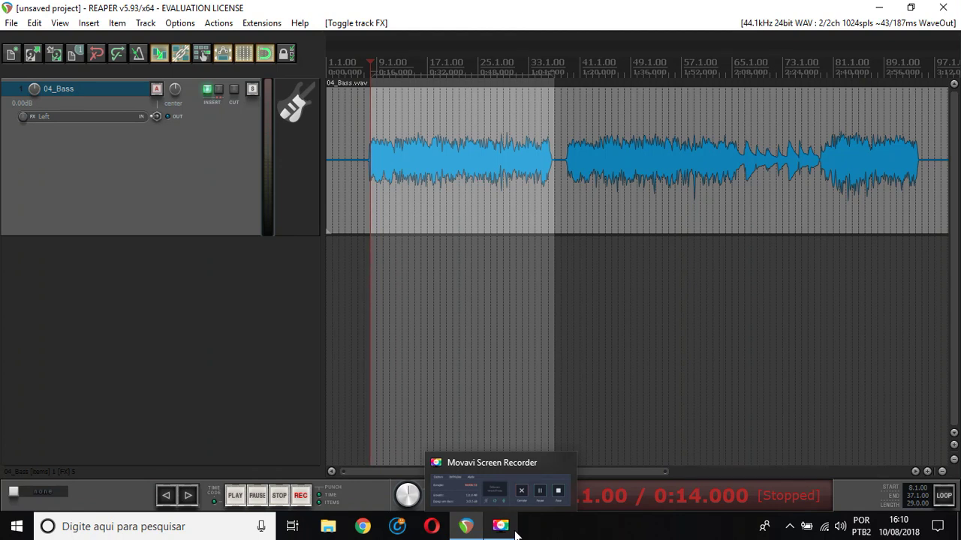
left_click(515, 533)
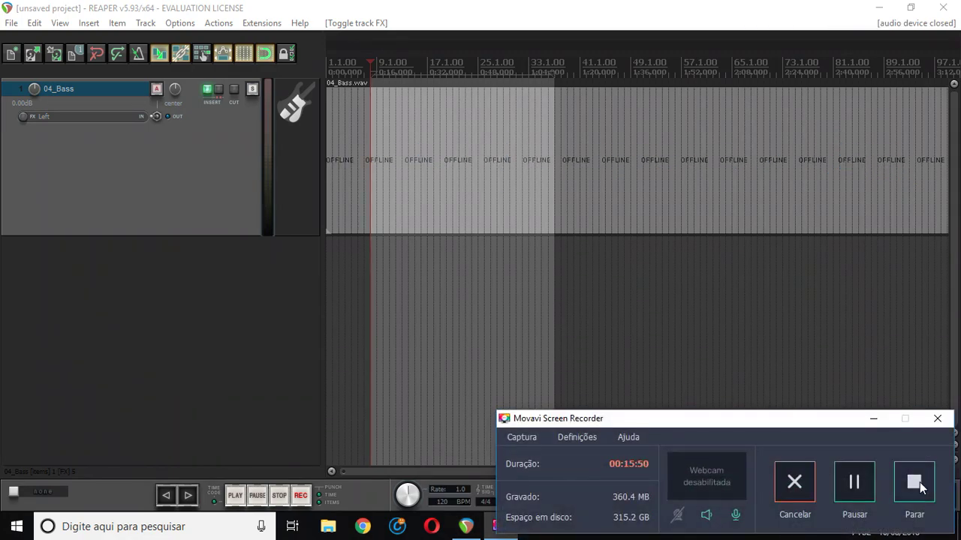